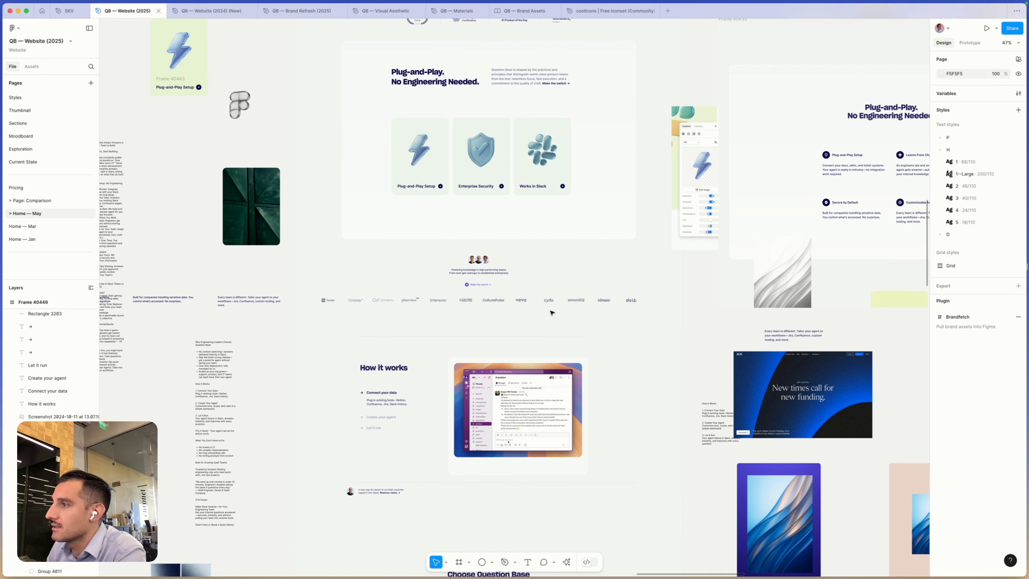
- Review the homepage design from the How it works section down to the footer, and the surrounding explorations
{"action": "scroll", "coordinate": [551, 314], "scroll_direction": "down", "scroll_amount": 3}
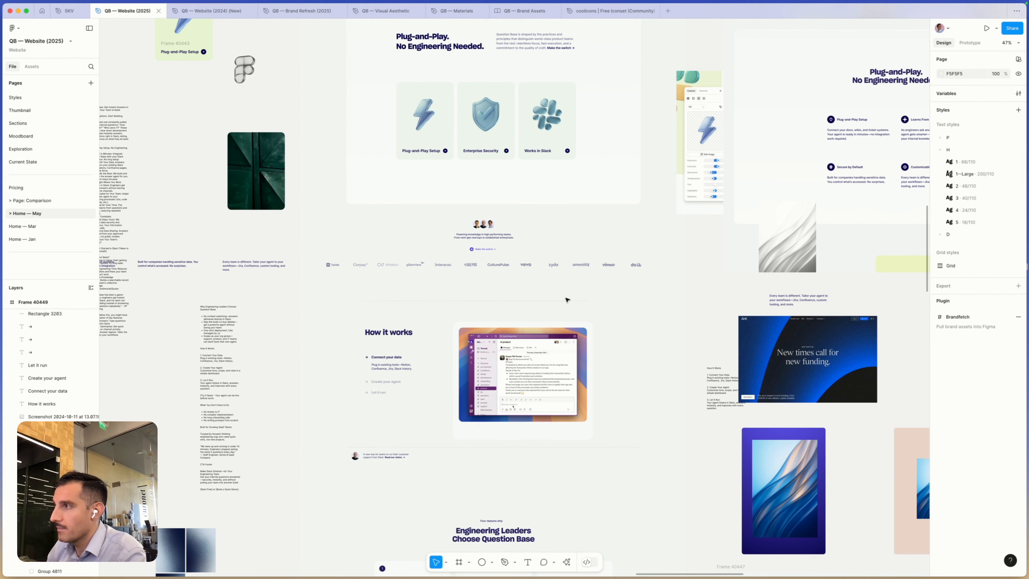
{"action": "scroll", "coordinate": [601, 409], "scroll_direction": "down", "scroll_amount": 10}
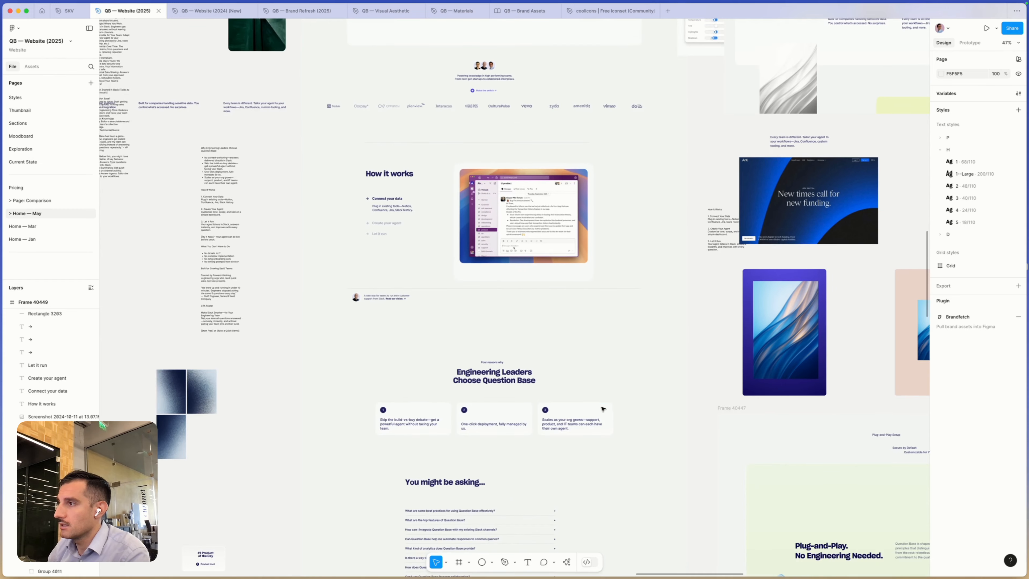
{"action": "scroll", "coordinate": [600, 410], "scroll_direction": "down", "scroll_amount": 13}
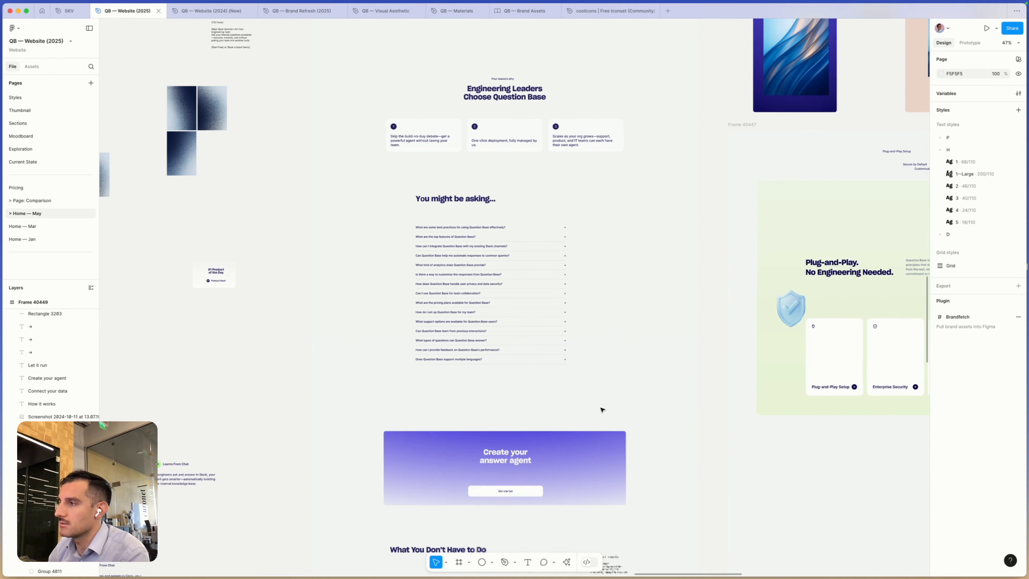
{"action": "scroll", "coordinate": [601, 410], "scroll_direction": "down", "scroll_amount": 5}
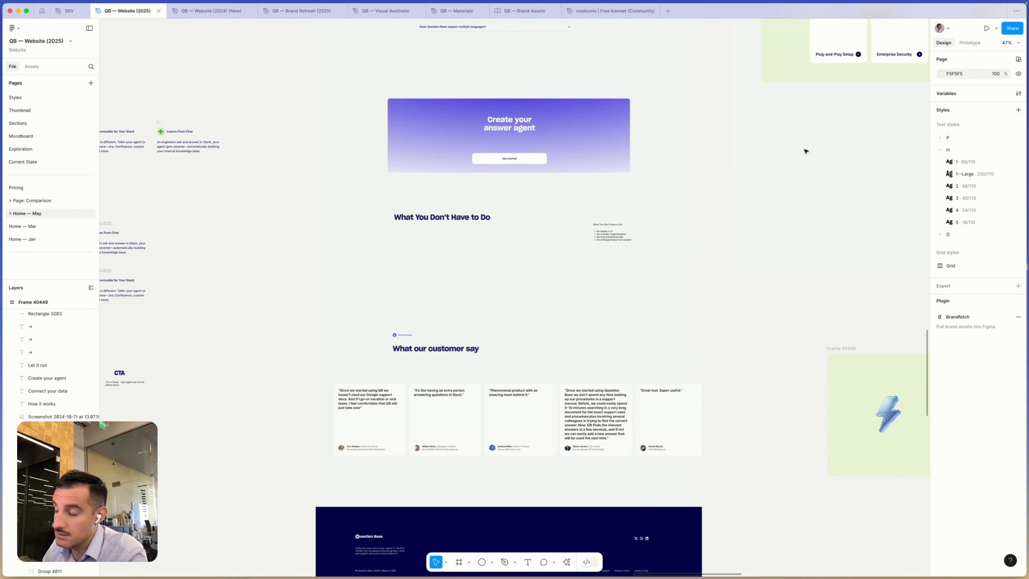
{"action": "left_click_drag", "start_coordinate": [821, 154], "coordinate": [417, 505]}
{"action": "left_click_drag", "start_coordinate": [718, 303], "coordinate": [391, 499]}
{"action": "key", "text": "super+minus"}
{"action": "key", "text": "super+minus"}
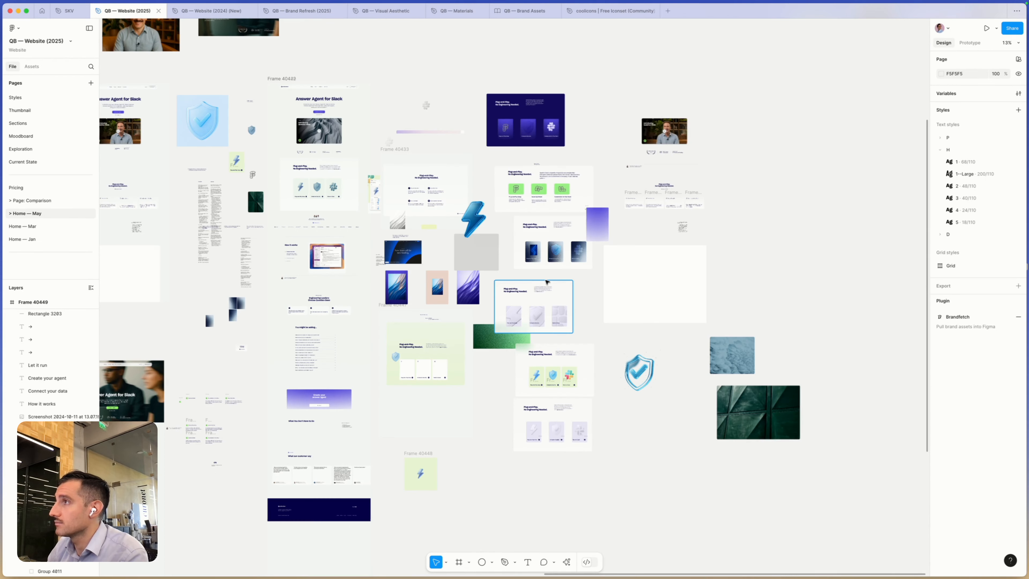
{"action": "key", "text": "super+minus"}
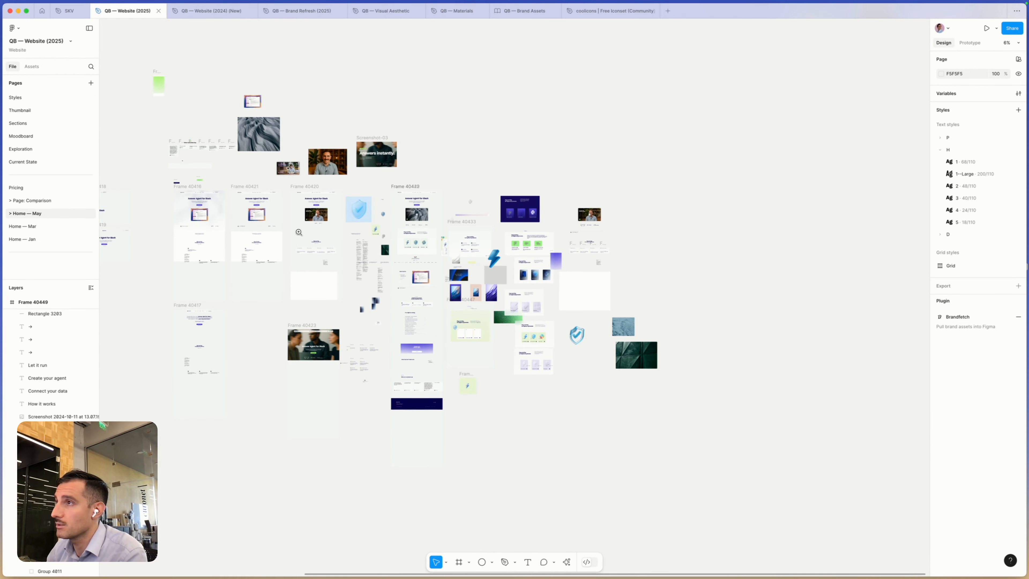
- Compare the earlier homepage draft's hero and four-card Plug-and-Play section with the redesigned three-card Plug-and-Play section
{"action": "left_click_drag", "start_coordinate": [298, 232], "coordinate": [429, 435]}
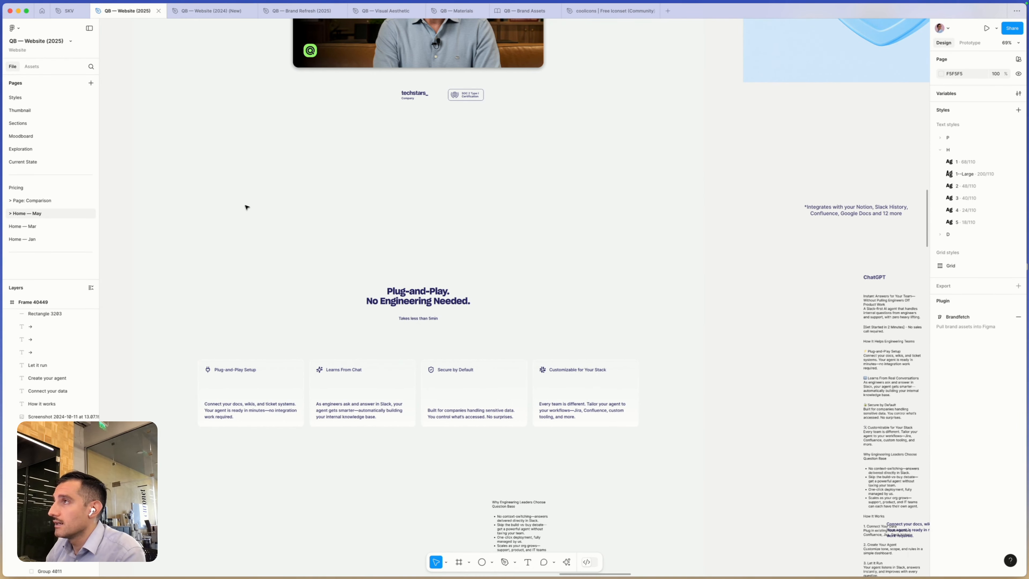
{"action": "scroll", "coordinate": [246, 207], "scroll_direction": "up", "scroll_amount": 5}
{"action": "scroll", "coordinate": [349, 271], "scroll_direction": "up", "scroll_amount": 3}
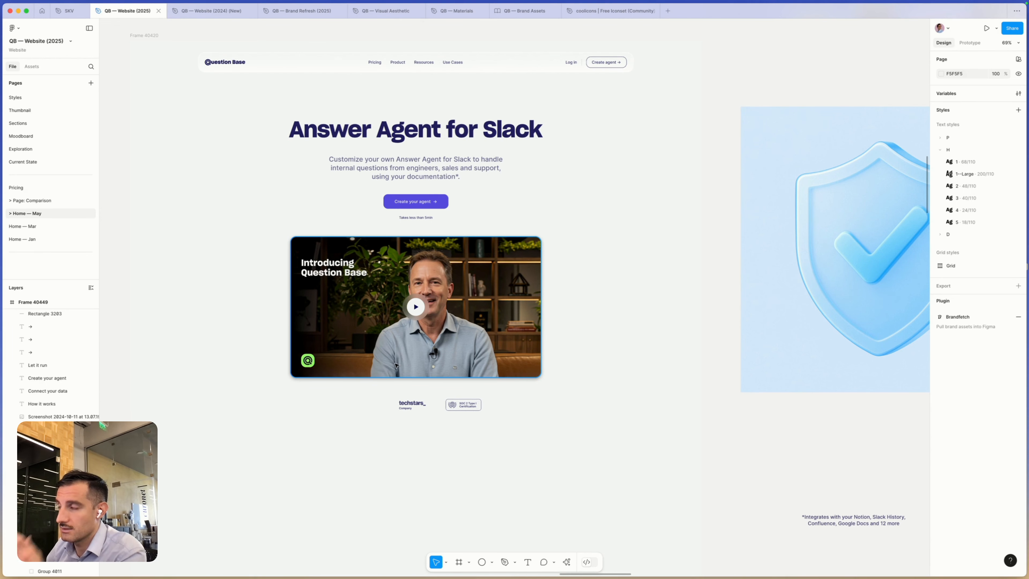
{"action": "scroll", "coordinate": [511, 400], "scroll_direction": "down", "scroll_amount": 5}
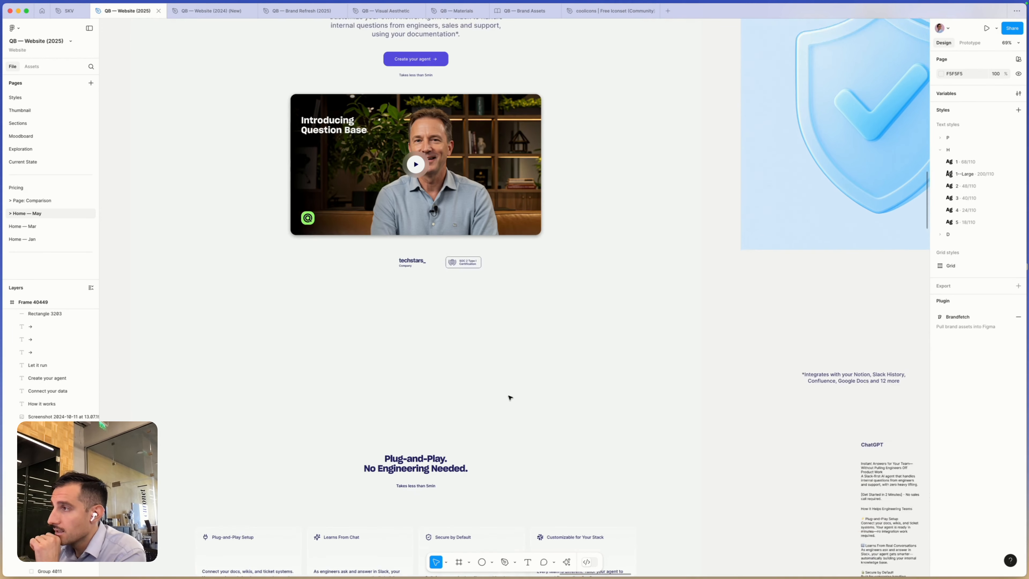
{"action": "scroll", "coordinate": [485, 363], "scroll_direction": "down", "scroll_amount": 4}
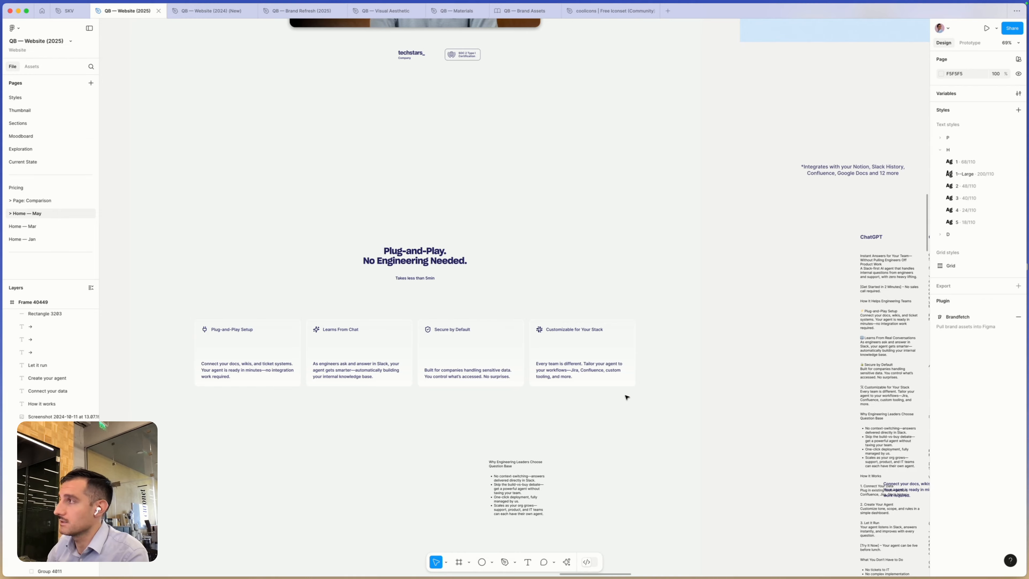
{"action": "scroll", "coordinate": [625, 395], "scroll_direction": "right", "scroll_amount": 5}
{"action": "scroll", "coordinate": [625, 396], "scroll_direction": "down", "scroll_amount": 5}
{"action": "scroll", "coordinate": [728, 323], "scroll_direction": "right", "scroll_amount": 10}
{"action": "scroll", "coordinate": [728, 323], "scroll_direction": "up", "scroll_amount": 3}
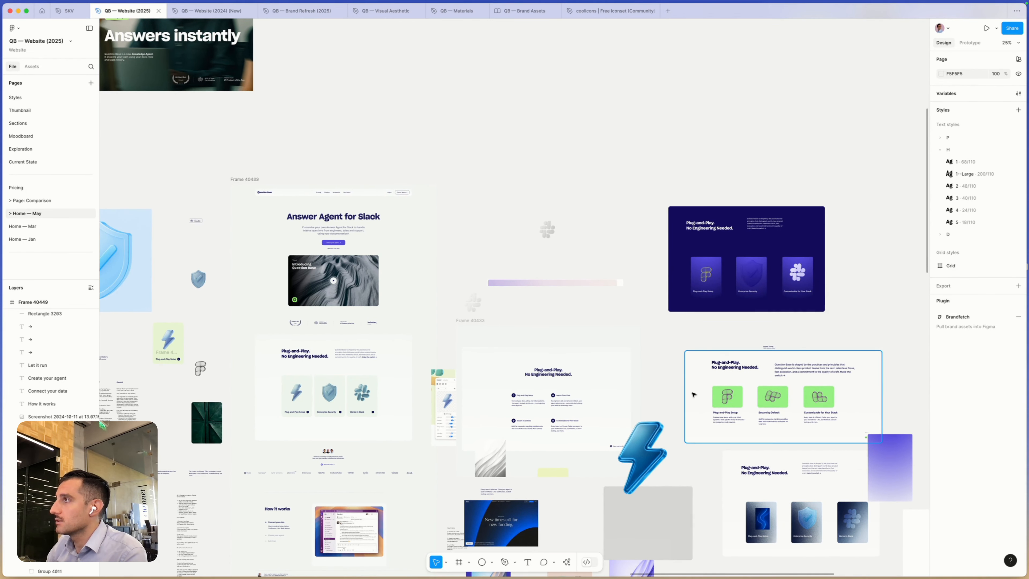
{"action": "left_click_drag", "start_coordinate": [250, 312], "coordinate": [452, 473]}
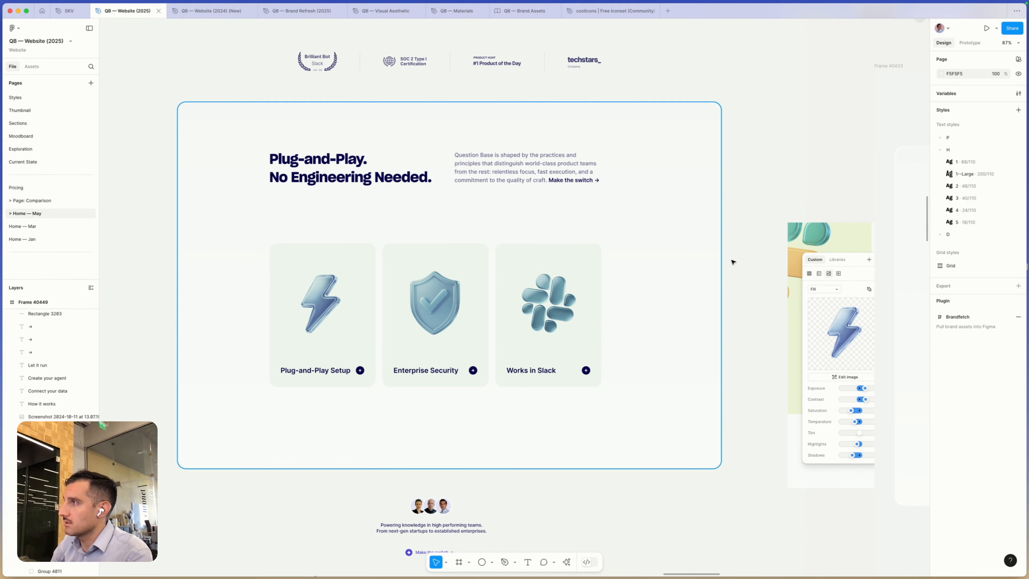
{"action": "left_click_drag", "start_coordinate": [742, 231], "coordinate": [419, 417]}
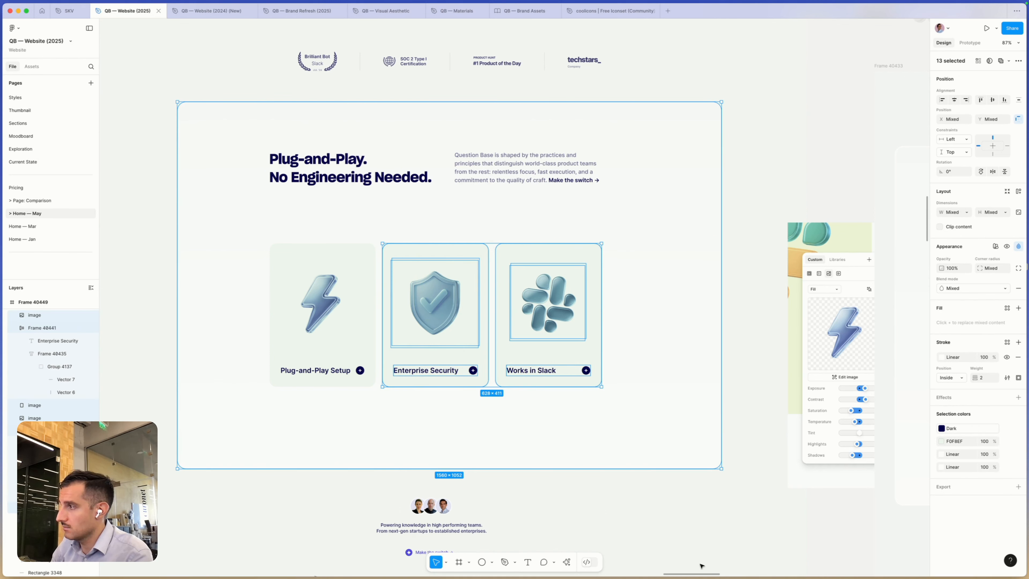
{"action": "left_click", "coordinate": [651, 444], "text": "shift"}
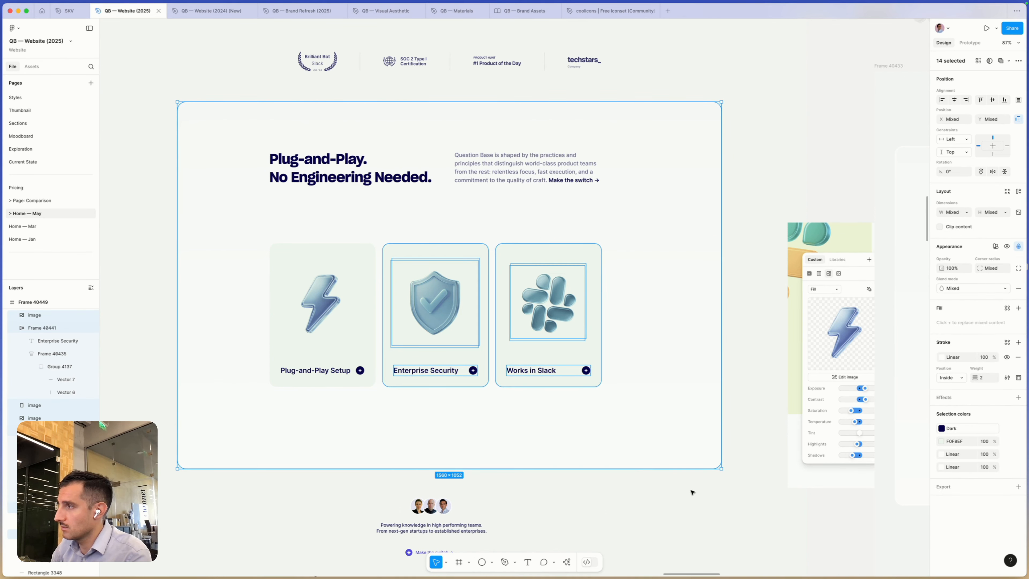
{"action": "key", "text": "Escape"}
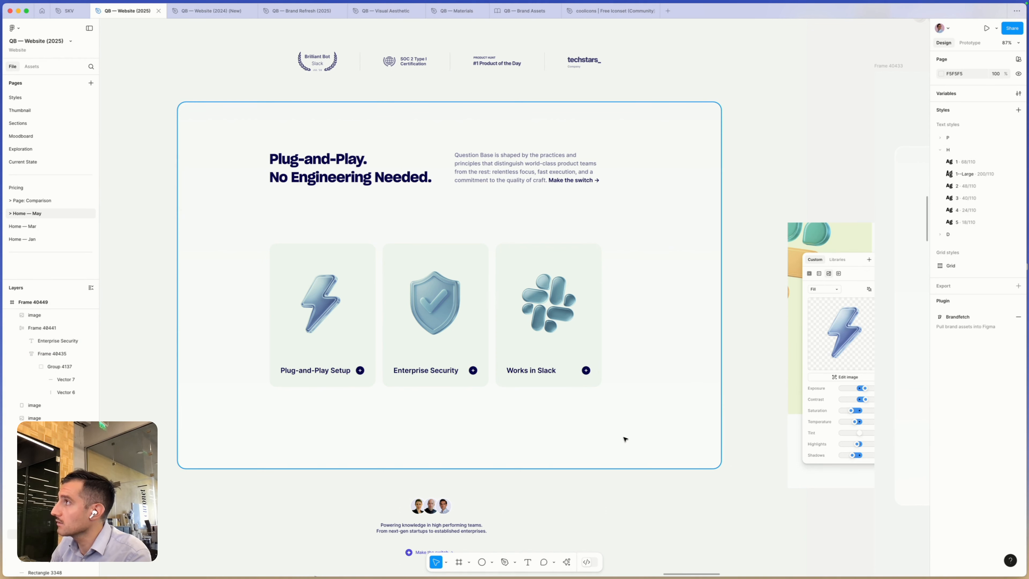
{"action": "left_click_drag", "start_coordinate": [625, 439], "coordinate": [535, 521]}
{"action": "key", "text": "super+z"}
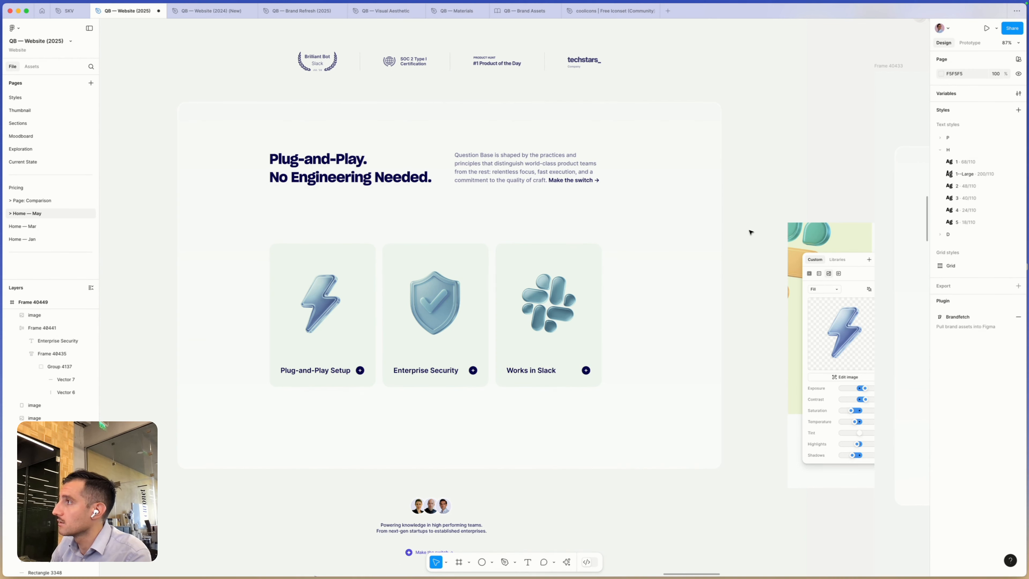
{"action": "left_click_drag", "start_coordinate": [749, 230], "coordinate": [420, 420]}
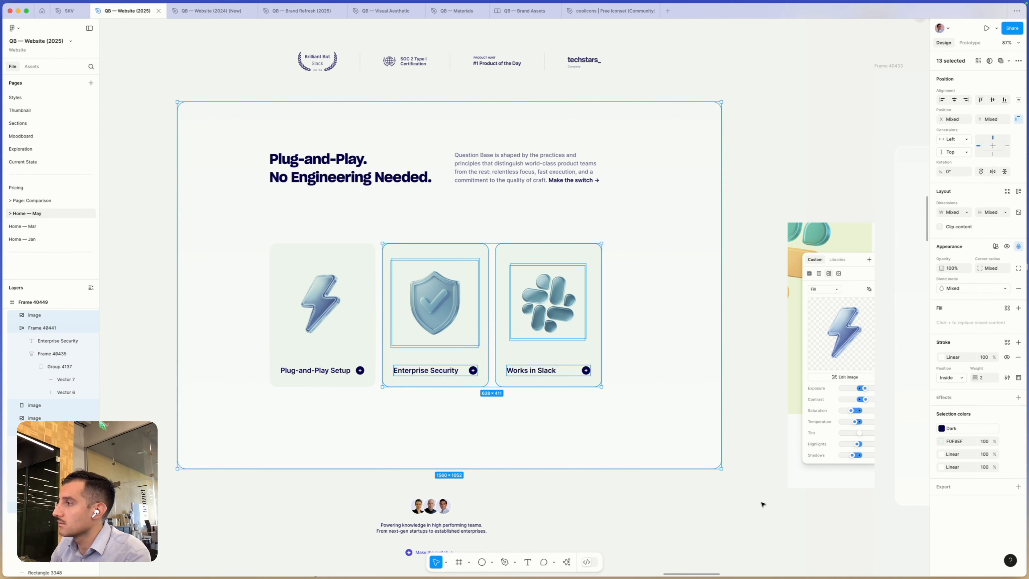
{"action": "left_click", "coordinate": [709, 442]}
{"action": "left_click_drag", "start_coordinate": [686, 109], "coordinate": [622, 173]}
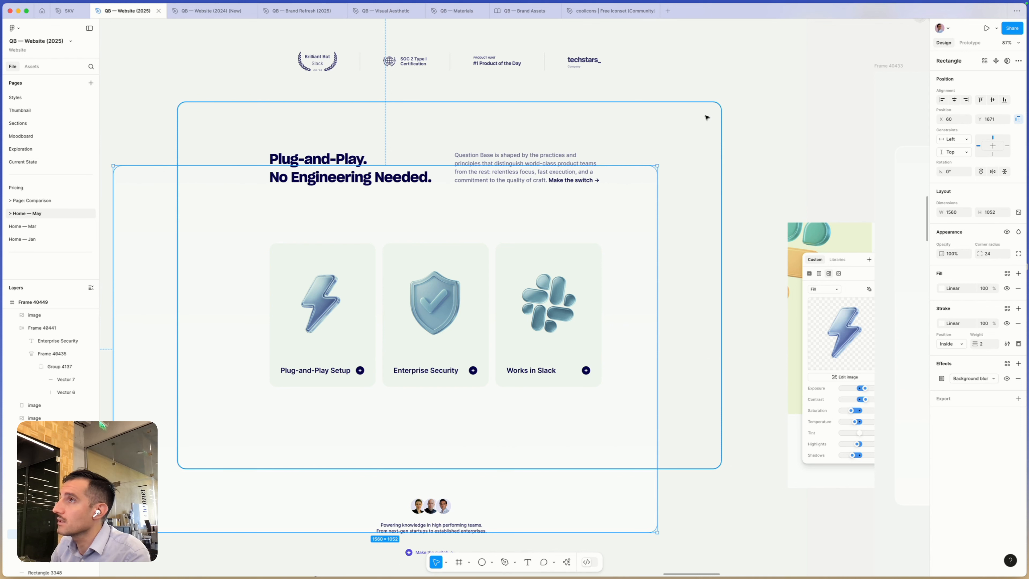
{"action": "key", "text": "super+z"}
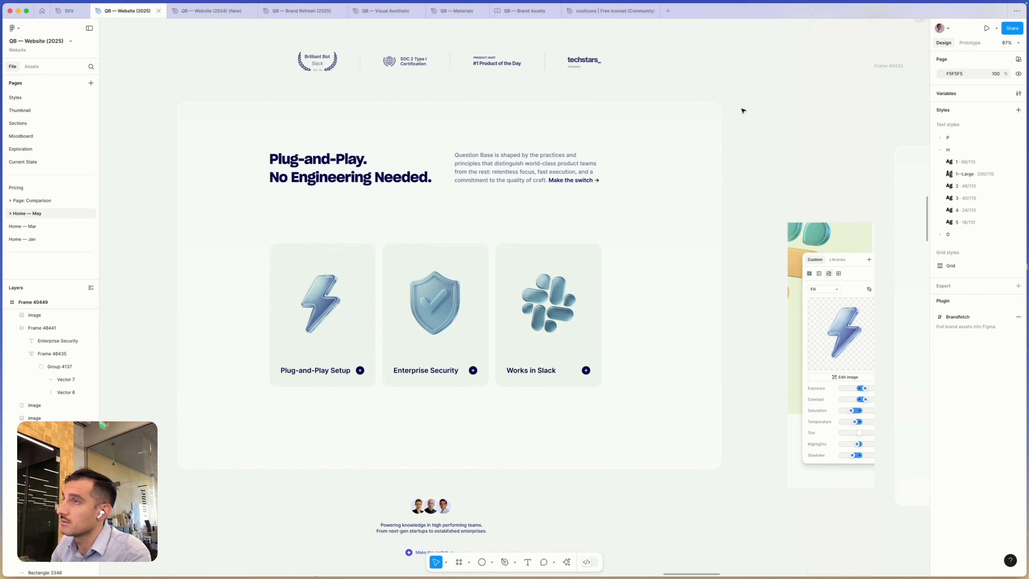
{"action": "left_click", "coordinate": [656, 139]}
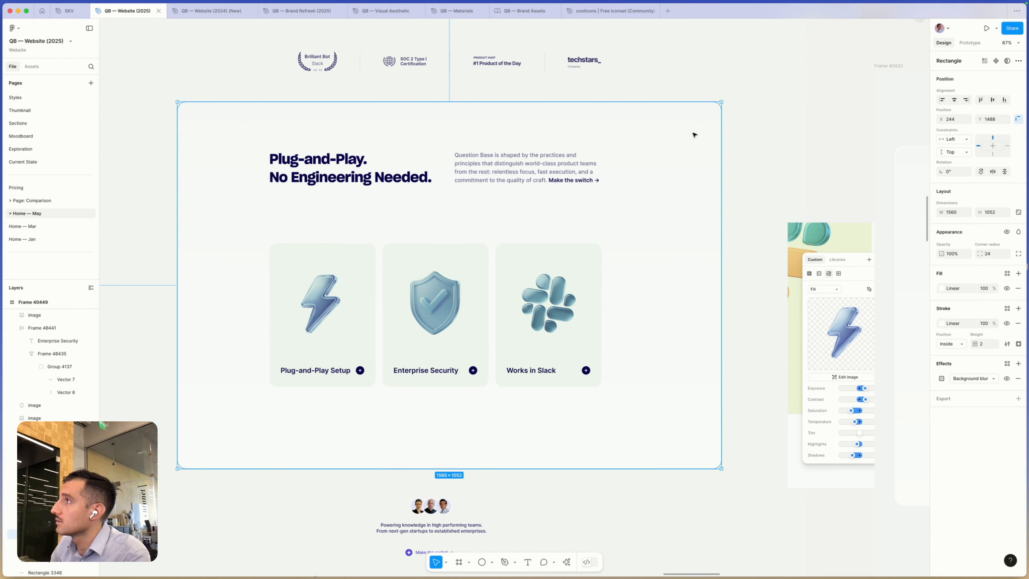
{"action": "key", "text": "Escape"}
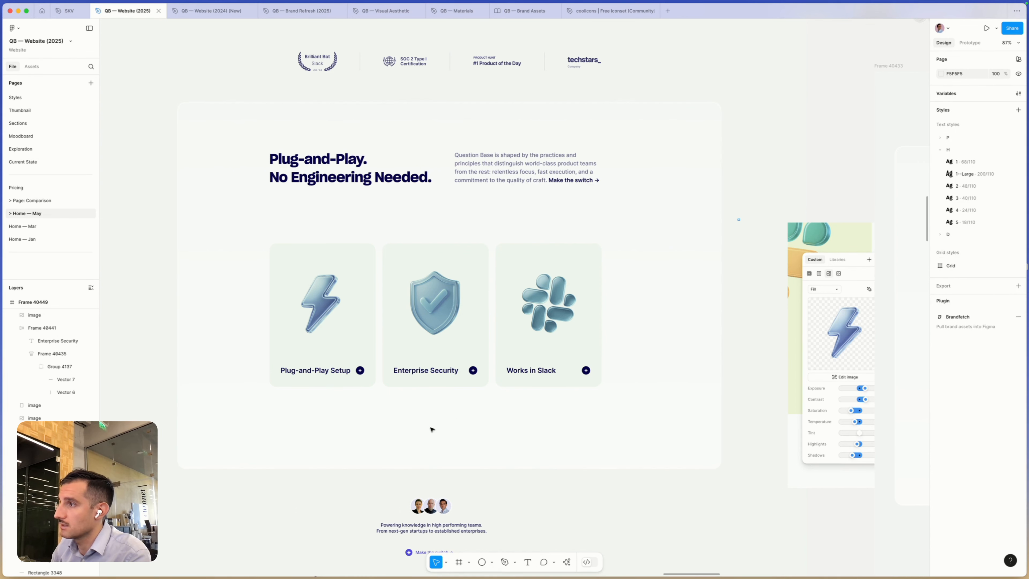
- Delete the Enterprise Security and Works in Slack cards while keeping the section background, and restore both cards
{"action": "left_click_drag", "start_coordinate": [740, 218], "coordinate": [394, 435]}
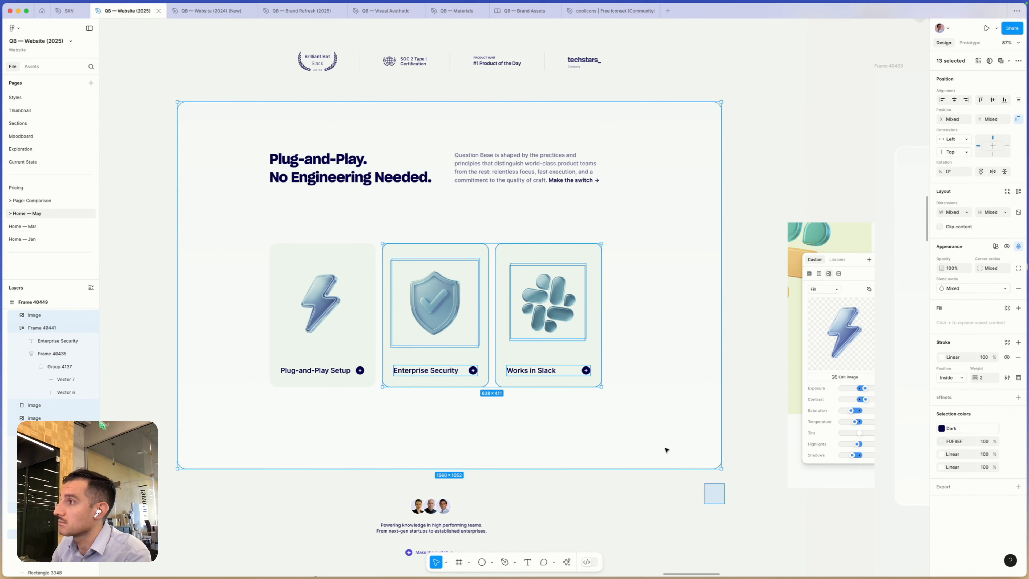
{"action": "left_click", "coordinate": [667, 450], "text": "shift"}
{"action": "key", "text": "Delete"}
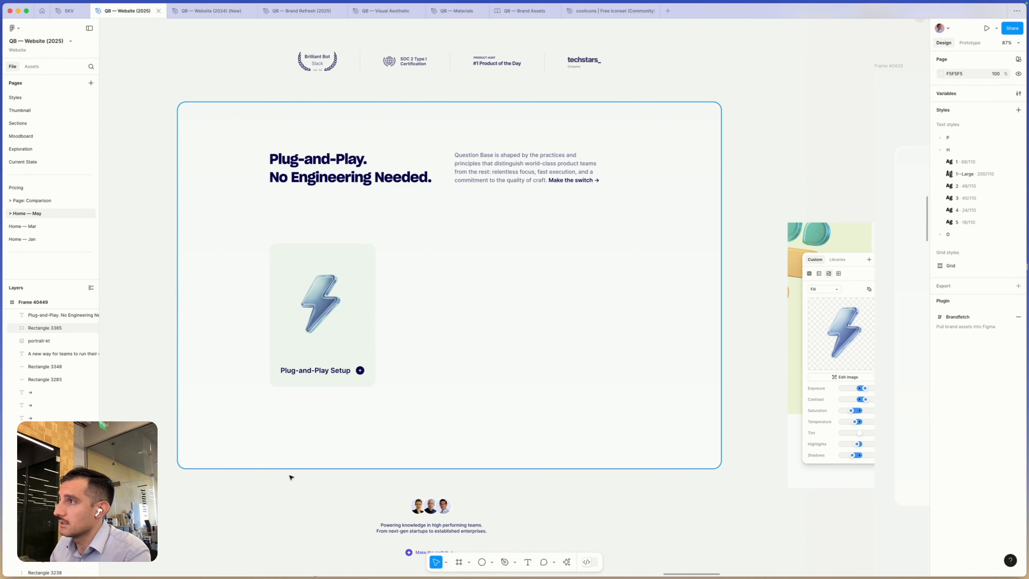
{"action": "key", "text": "ctrl+v"}
{"action": "left_click", "coordinate": [656, 517]}
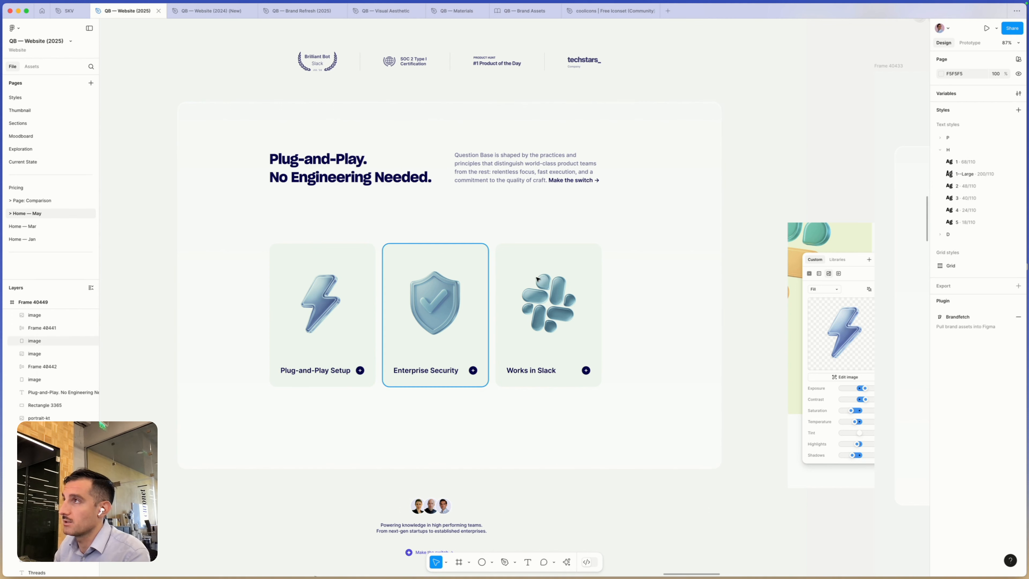
- Examine the alternative Plug-and-Play section designs, including the dark purple, green-tile and blue gradient card versions
{"action": "scroll", "coordinate": [592, 248], "scroll_direction": "right", "scroll_amount": 1}
{"action": "scroll", "coordinate": [593, 248], "scroll_direction": "right", "scroll_amount": 3}
{"action": "scroll", "coordinate": [592, 248], "scroll_direction": "up", "scroll_amount": 2}
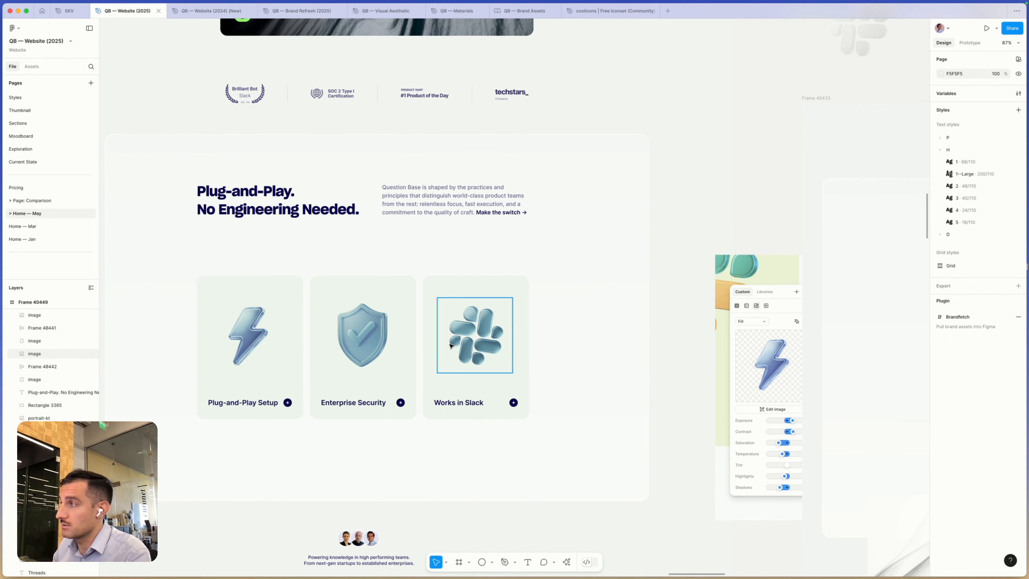
{"action": "scroll", "coordinate": [686, 249], "scroll_direction": "down", "scroll_amount": 5}
{"action": "left_click_drag", "start_coordinate": [450, 329], "coordinate": [235, 371]}
{"action": "left_click_drag", "start_coordinate": [735, 369], "coordinate": [366, 142]}
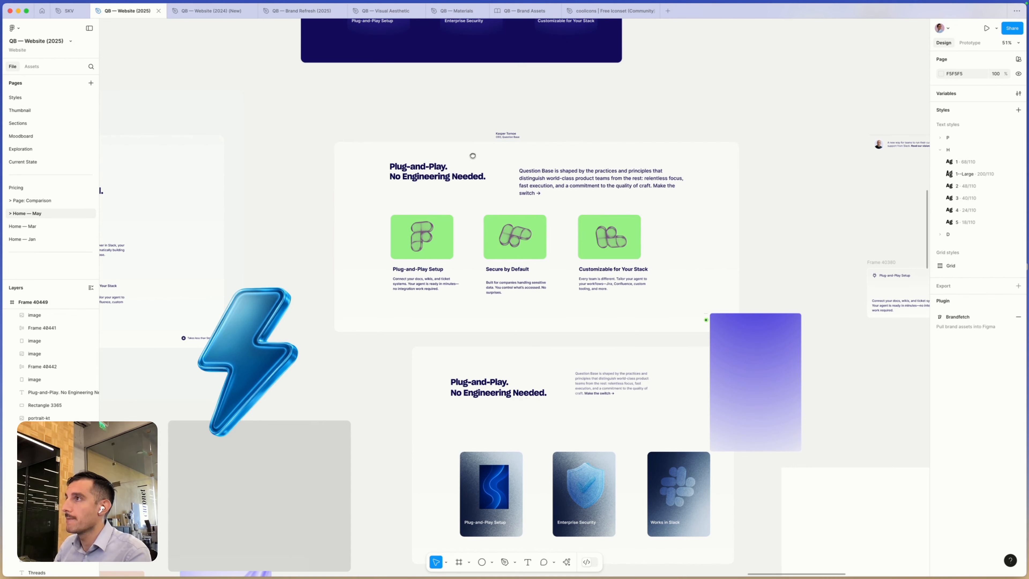
{"action": "scroll", "coordinate": [473, 156], "scroll_direction": "up", "scroll_amount": 5}
{"action": "scroll", "coordinate": [469, 405], "scroll_direction": "up", "scroll_amount": 2}
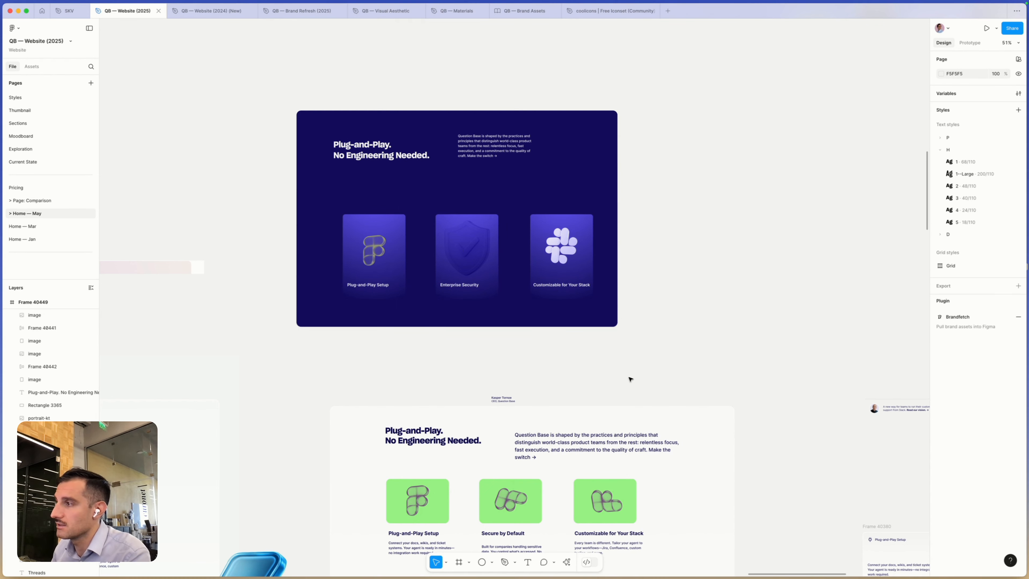
{"action": "scroll", "coordinate": [635, 240], "scroll_direction": "down", "scroll_amount": 5}
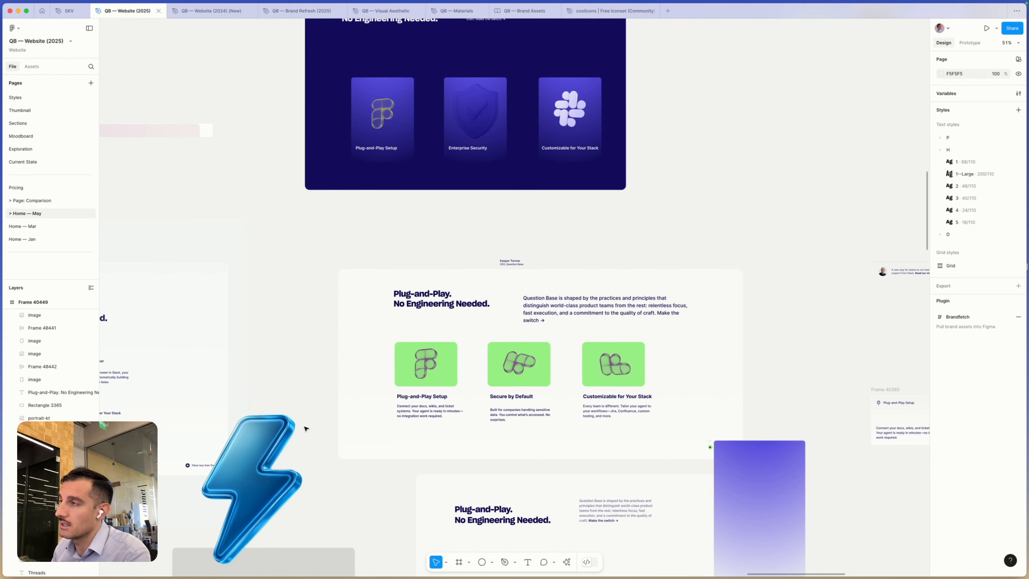
{"action": "scroll", "coordinate": [294, 427], "scroll_direction": "down", "scroll_amount": 5}
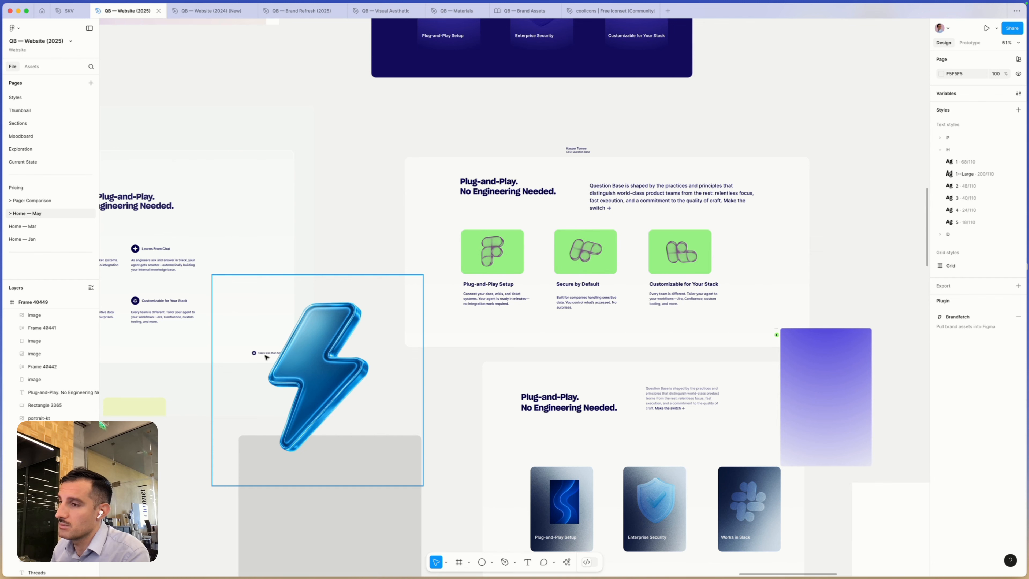
- Duplicate the lightning bolt image from the Plug-and-Play Setup card and place the copy below the cards at about X 1456, Y 2485
{"action": "scroll", "coordinate": [266, 357], "scroll_direction": "left", "scroll_amount": 10}
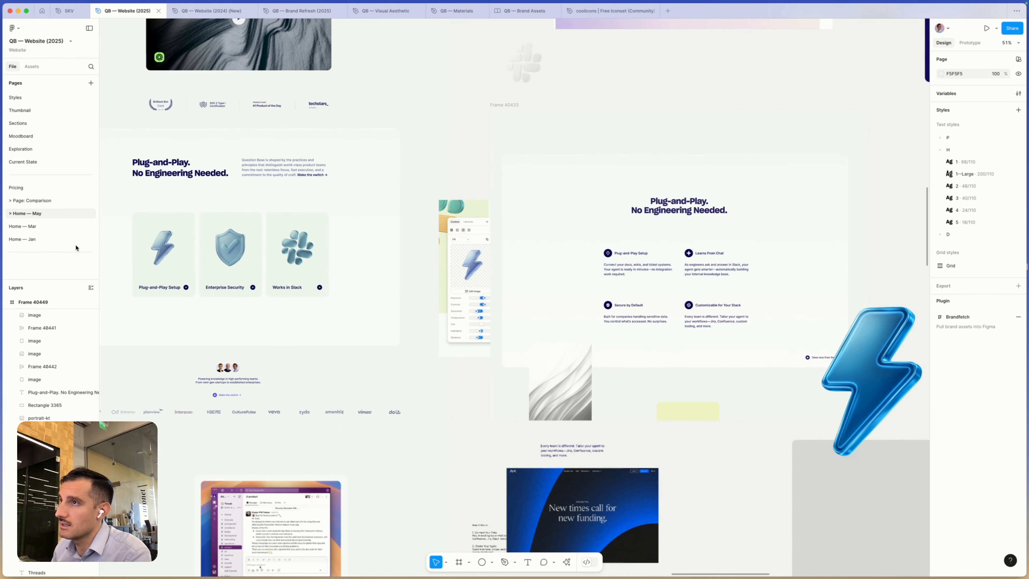
{"action": "scroll", "coordinate": [166, 248], "scroll_direction": "up", "scroll_amount": 5}
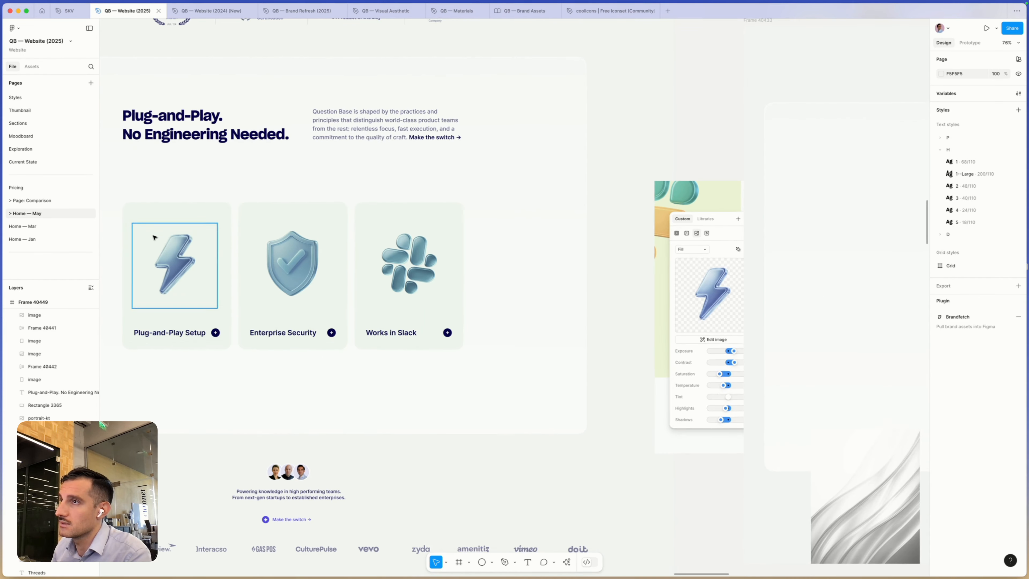
{"action": "left_click", "coordinate": [167, 248]}
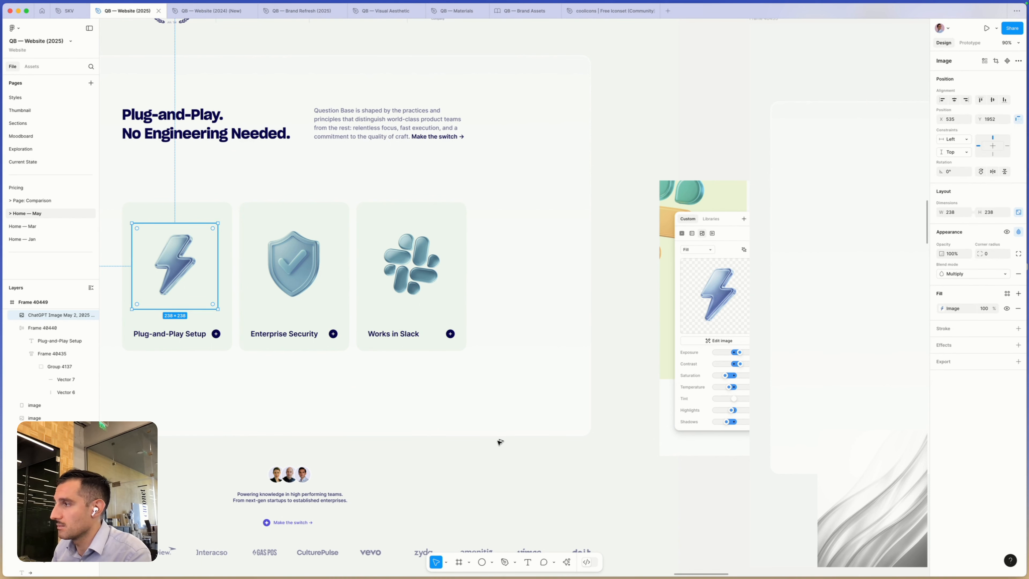
{"action": "key", "text": "super+d"}
{"action": "left_click_drag", "start_coordinate": [500, 441], "coordinate": [501, 442]}
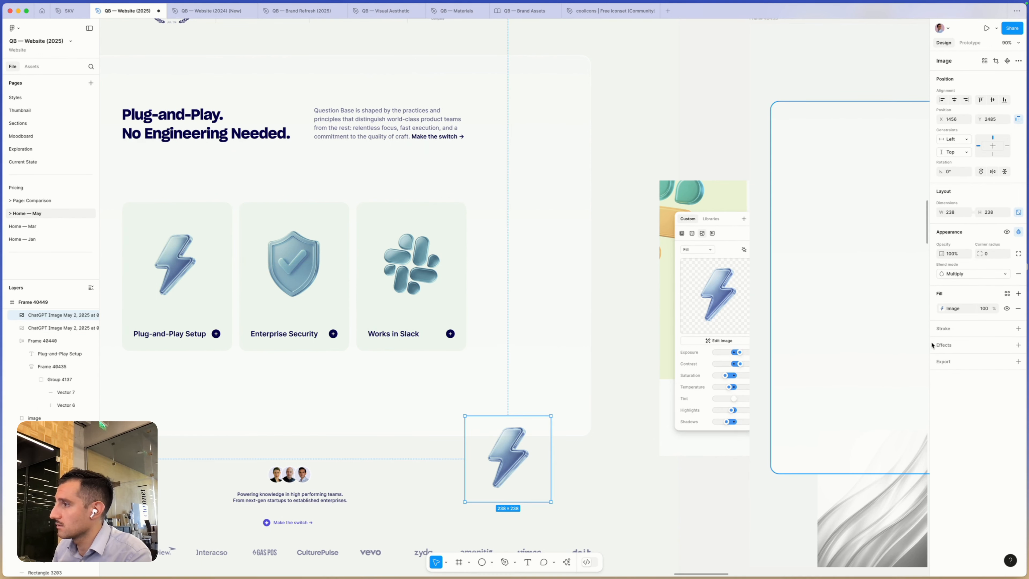
{"action": "scroll", "coordinate": [509, 457], "scroll_direction": "right", "scroll_amount": 1}
{"action": "scroll", "coordinate": [510, 457], "scroll_direction": "right", "scroll_amount": 2}
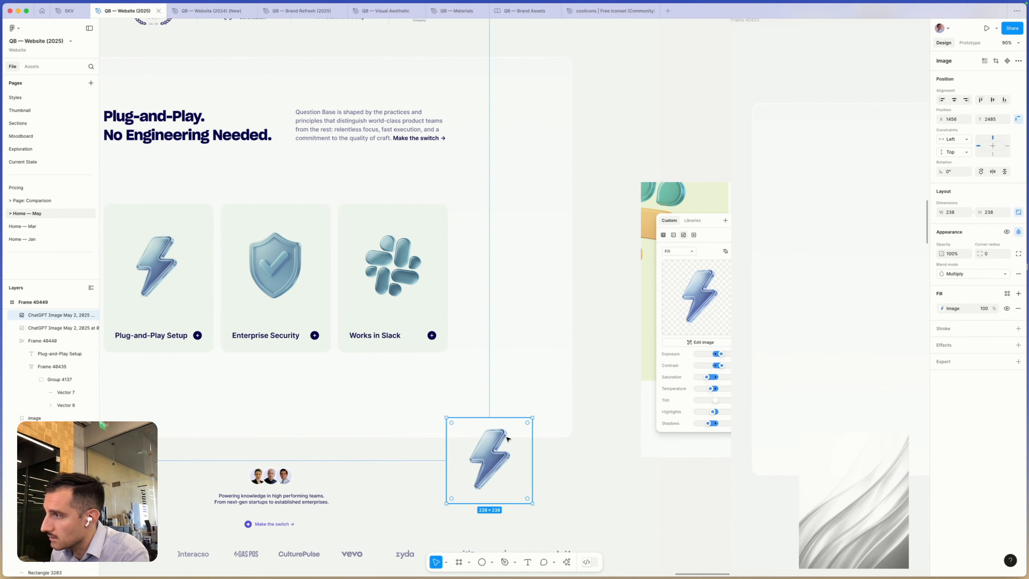
{"action": "scroll", "coordinate": [493, 438], "scroll_direction": "left", "scroll_amount": 1}
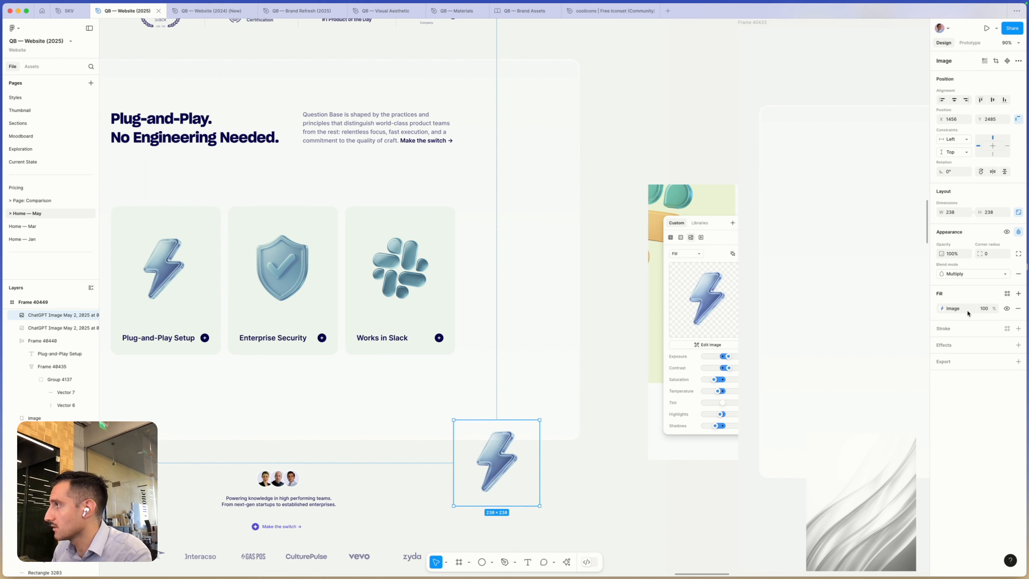
- Examine the image fill adjustments of the lightning bolt copy below the cards
{"action": "left_click", "coordinate": [942, 310]}
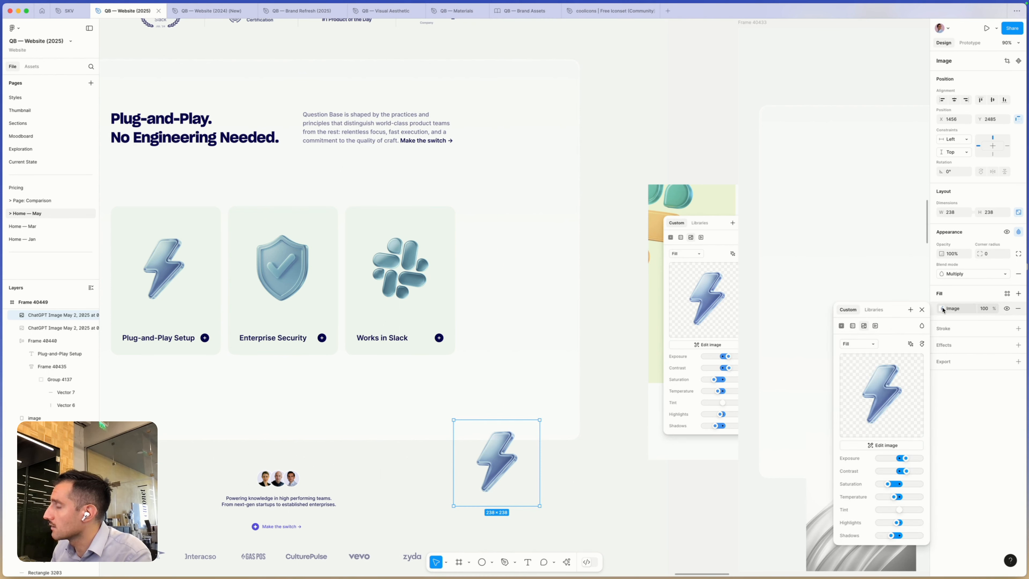
{"action": "left_click", "coordinate": [942, 309]}
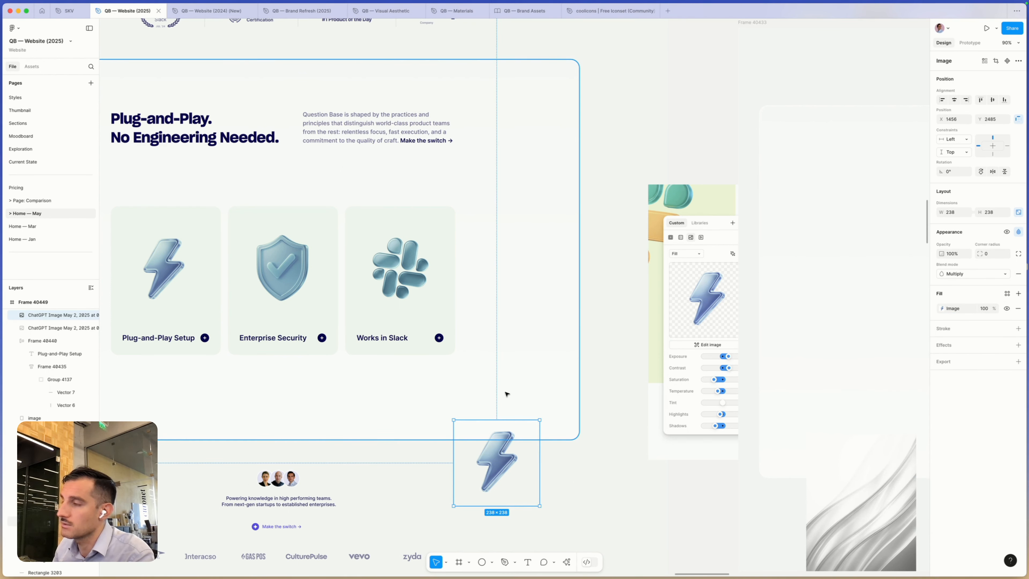
- Switch to ChatGPT and look through the library's generated images and the Visual Style Description chat
{"action": "key", "text": "super+Tab"}
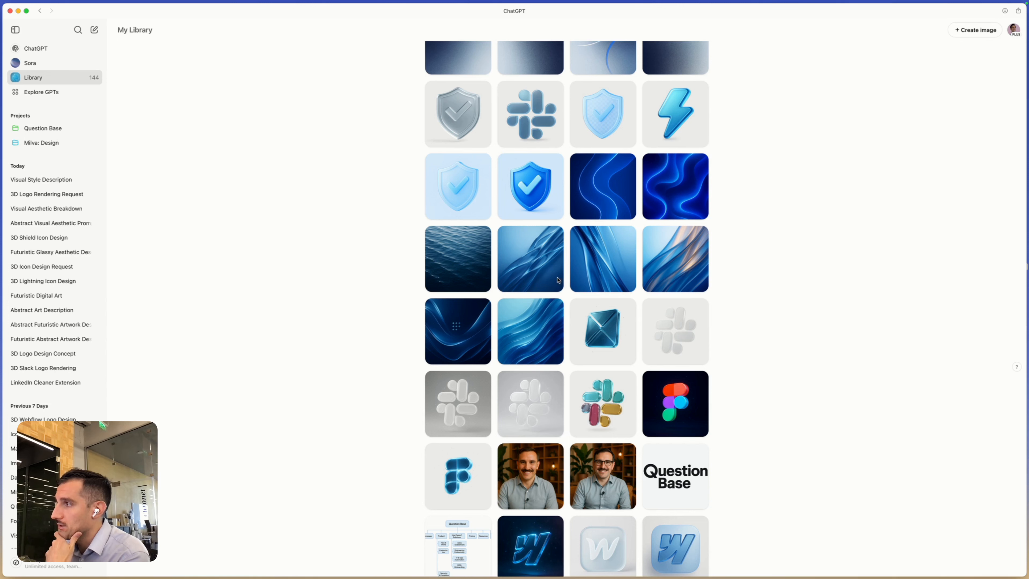
{"action": "scroll", "coordinate": [507, 465], "scroll_direction": "down", "scroll_amount": 3}
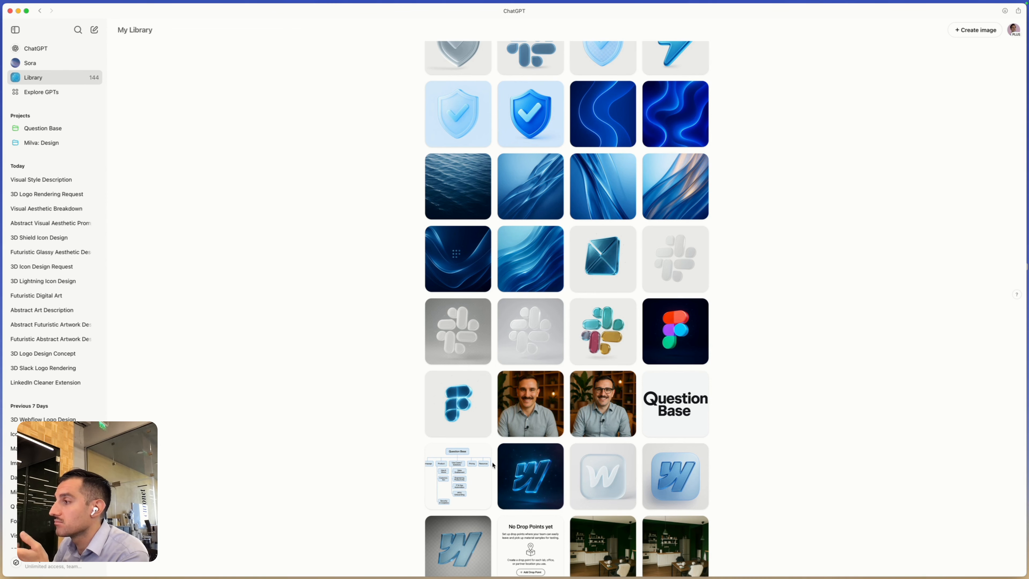
{"action": "scroll", "coordinate": [493, 465], "scroll_direction": "up", "scroll_amount": 3}
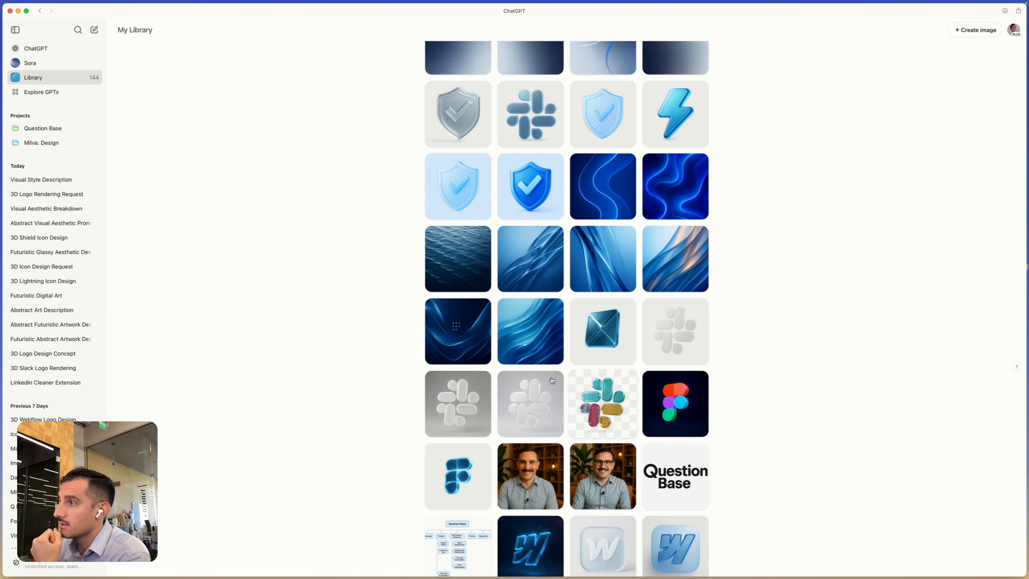
{"action": "left_click", "coordinate": [45, 181]}
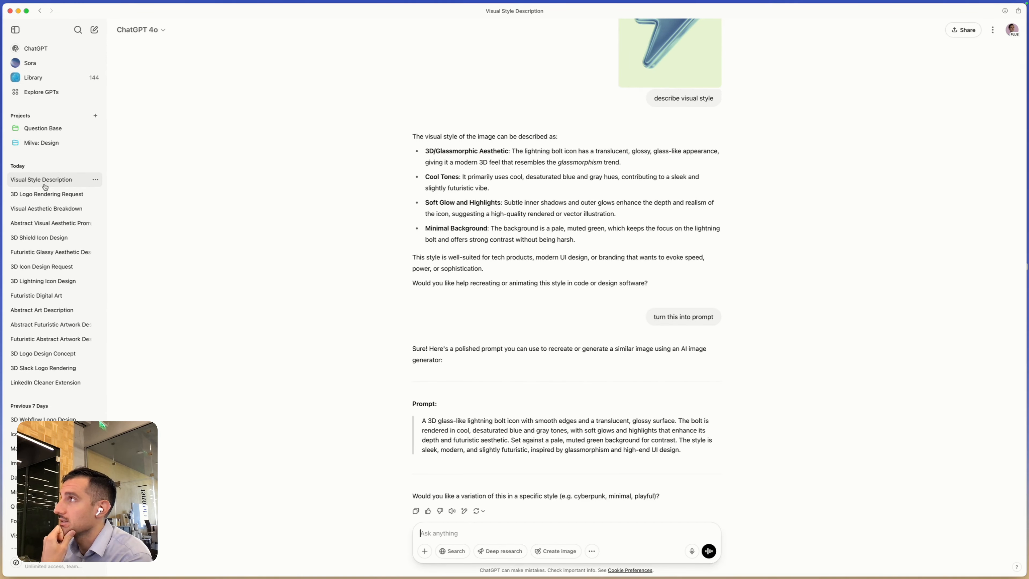
- Open the 3D Logo Rendering Request chat and skim its generated Slack logo, lightning bolt and shield images
{"action": "left_click", "coordinate": [45, 197]}
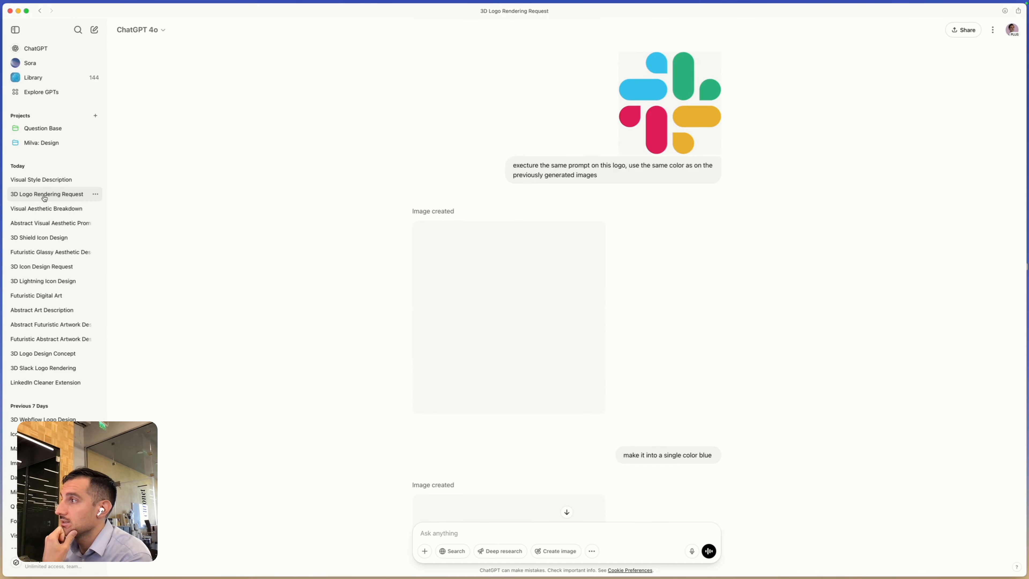
{"action": "scroll", "coordinate": [651, 324], "scroll_direction": "down", "scroll_amount": 5}
{"action": "scroll", "coordinate": [650, 324], "scroll_direction": "down", "scroll_amount": 6}
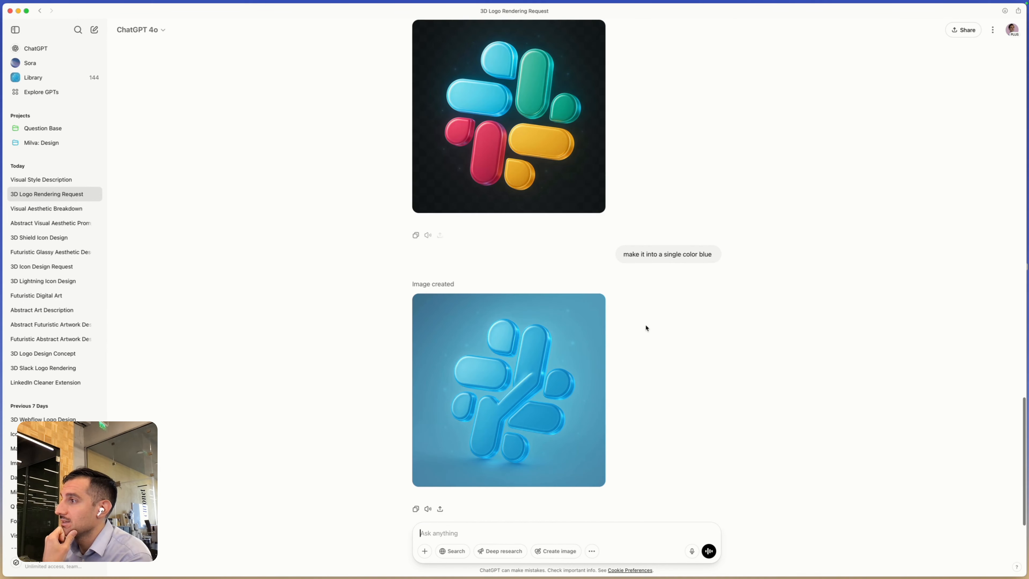
{"action": "scroll", "coordinate": [644, 325], "scroll_direction": "up", "scroll_amount": 6}
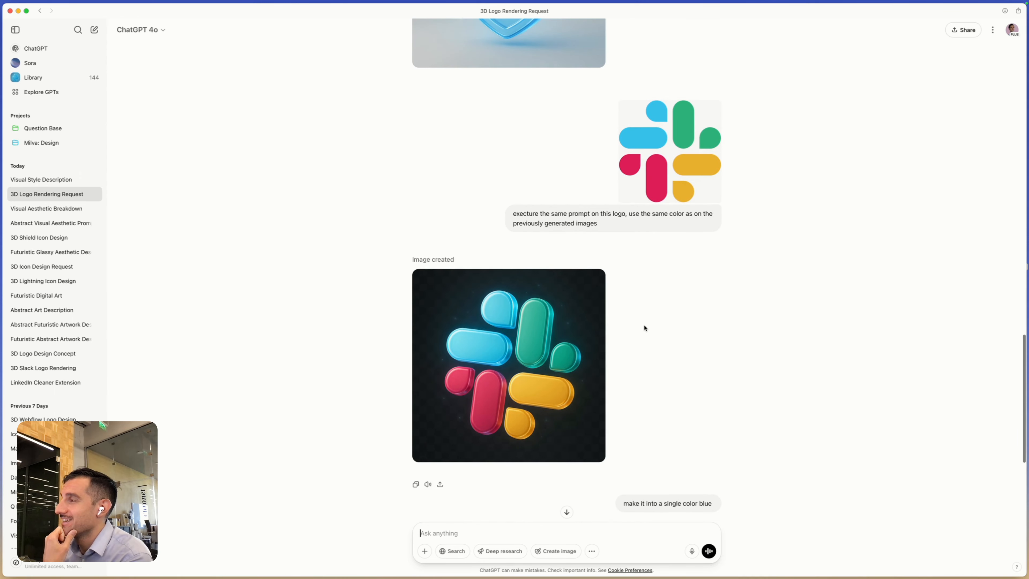
{"action": "scroll", "coordinate": [645, 328], "scroll_direction": "up", "scroll_amount": 10}
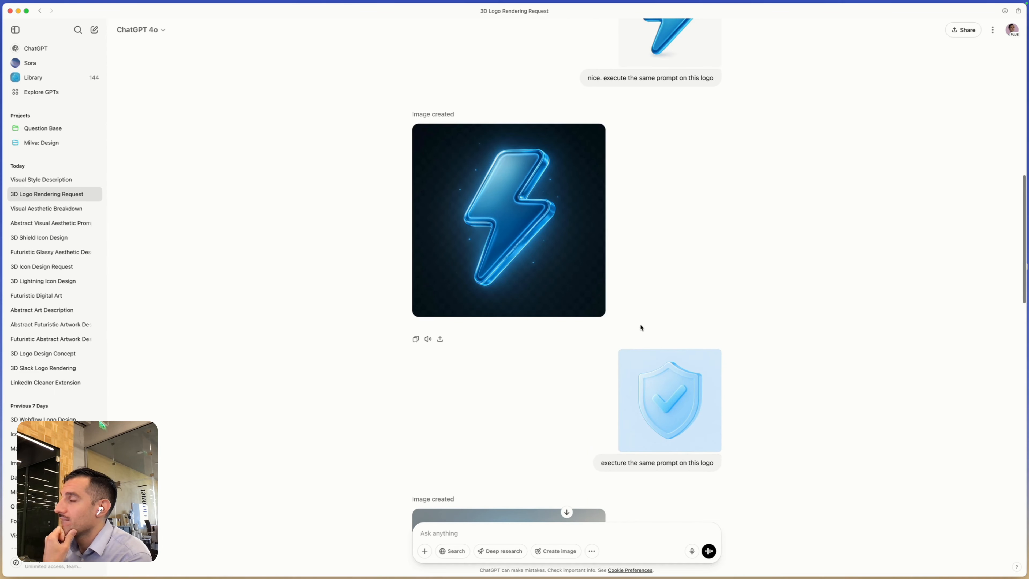
{"action": "scroll", "coordinate": [567, 365], "scroll_direction": "down", "scroll_amount": 4}
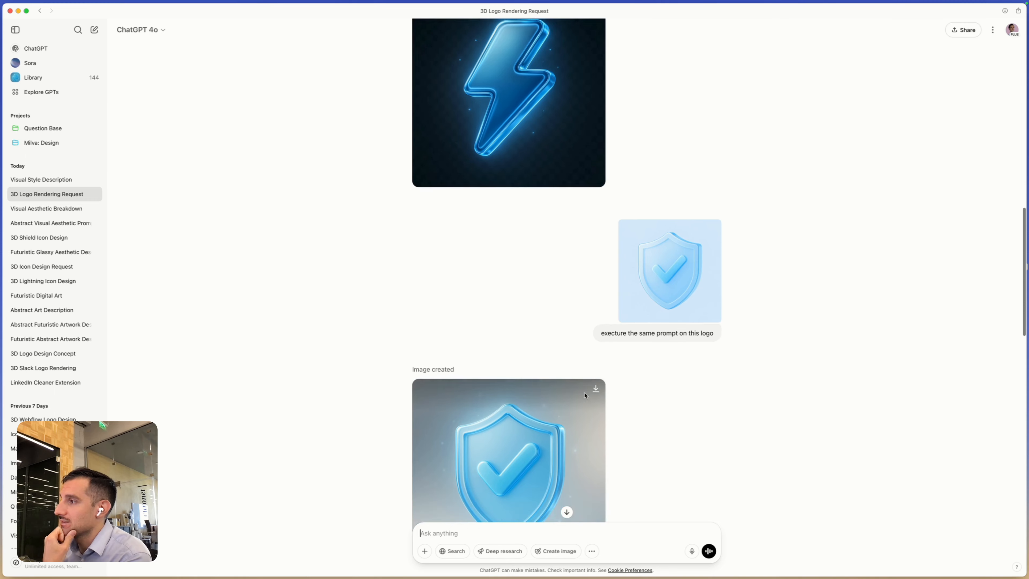
{"action": "scroll", "coordinate": [585, 395], "scroll_direction": "down", "scroll_amount": 2}
{"action": "scroll", "coordinate": [610, 302], "scroll_direction": "down", "scroll_amount": 2}
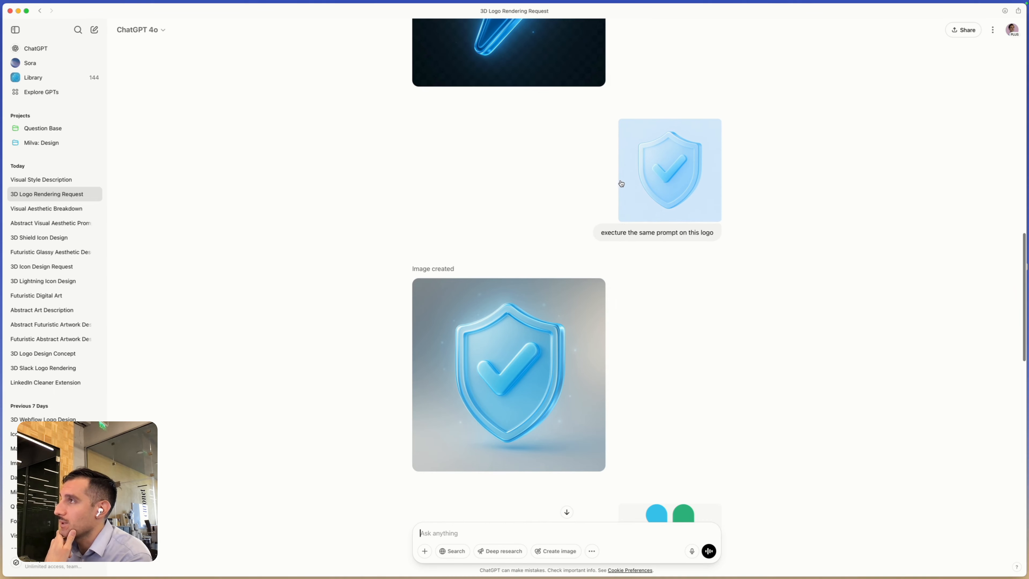
{"action": "scroll", "coordinate": [612, 203], "scroll_direction": "up", "scroll_amount": 4}
- Read the 3D Logo Rendering Request chat from the initial glass shield prompt through to the single-color blue Slack logo request
{"action": "scroll", "coordinate": [587, 141], "scroll_direction": "down", "scroll_amount": 15}
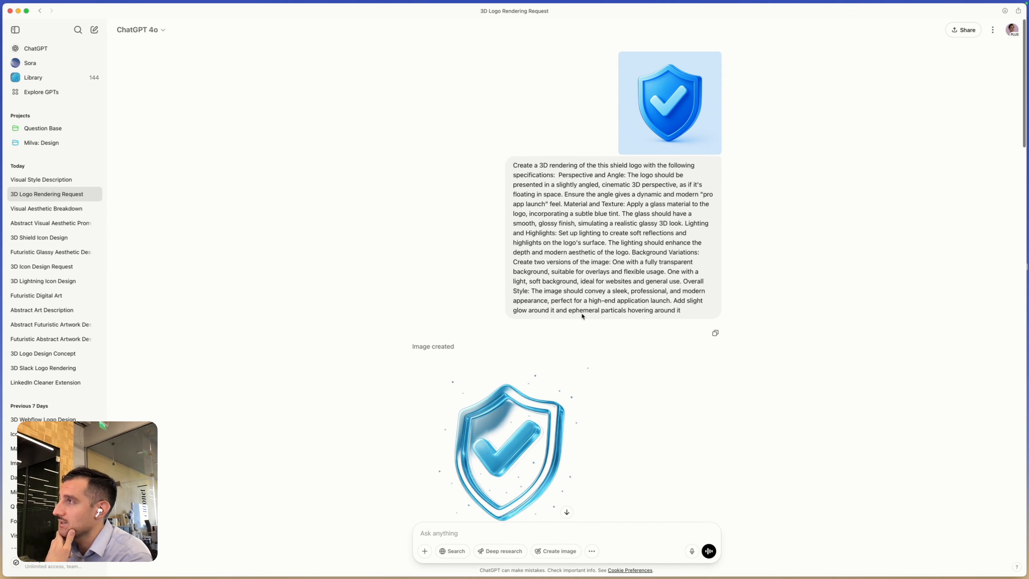
{"action": "scroll", "coordinate": [576, 325], "scroll_direction": "down", "scroll_amount": 2}
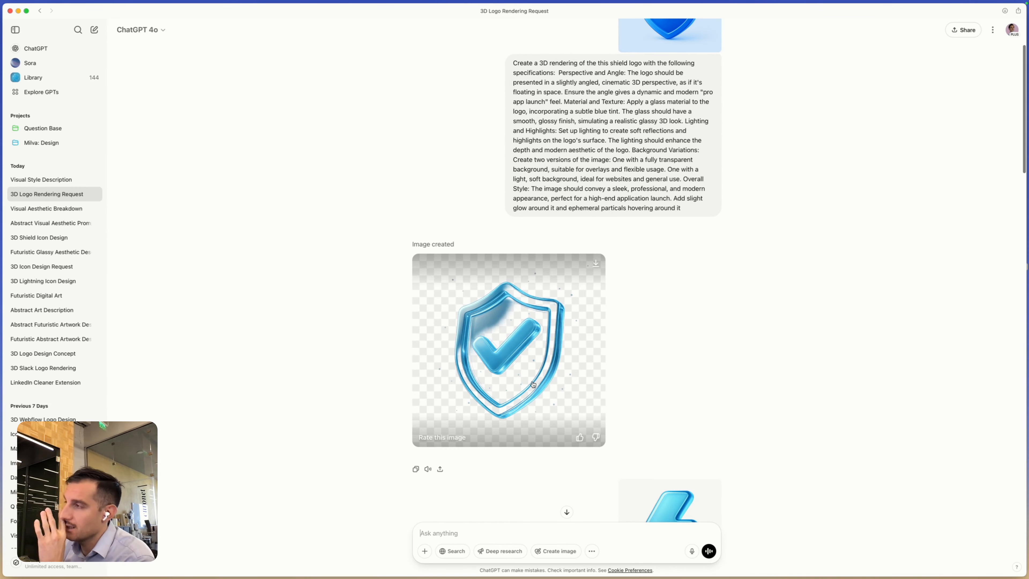
{"action": "scroll", "coordinate": [543, 377], "scroll_direction": "down", "scroll_amount": 3}
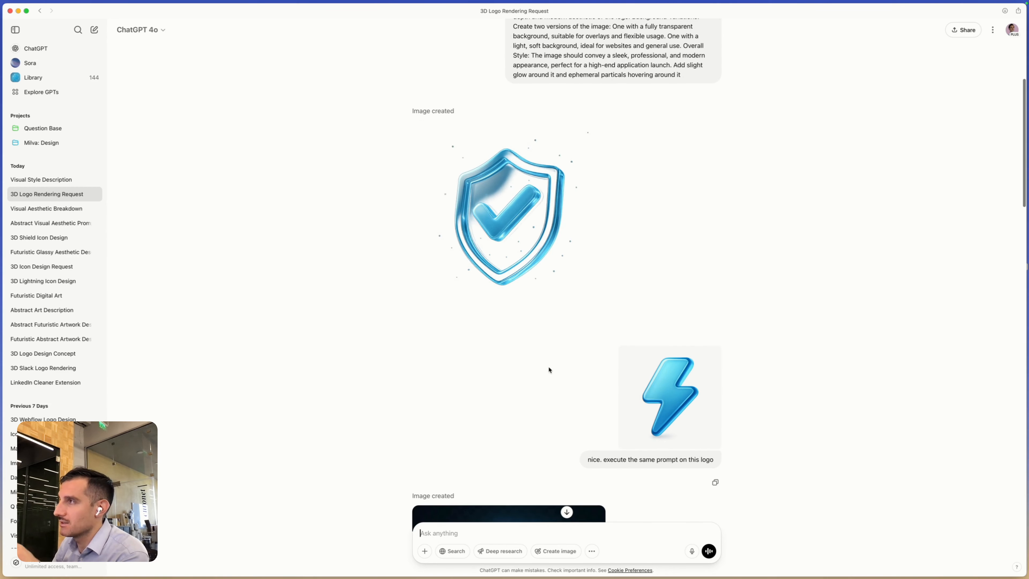
{"action": "scroll", "coordinate": [636, 461], "scroll_direction": "down", "scroll_amount": 3}
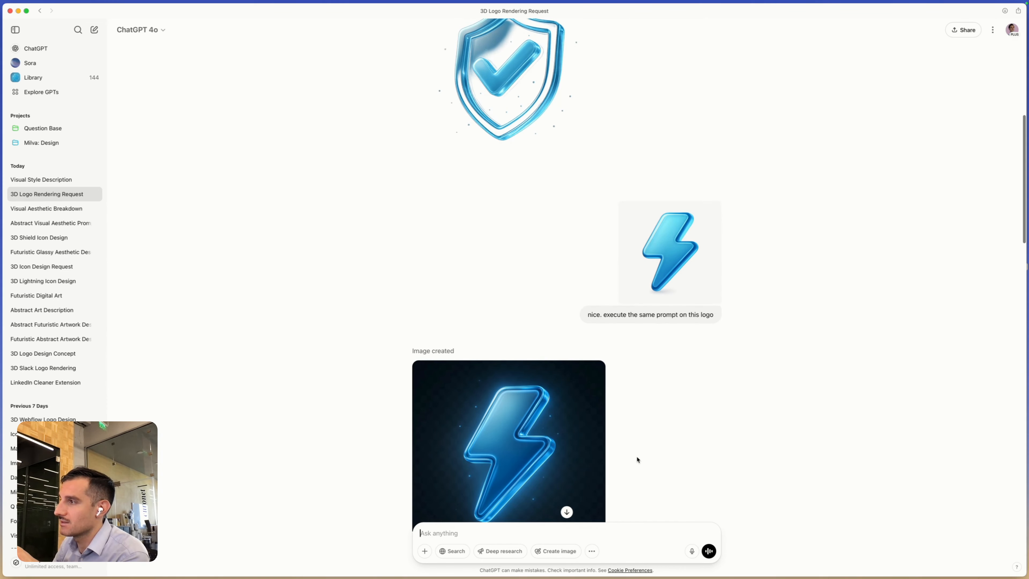
{"action": "scroll", "coordinate": [634, 455], "scroll_direction": "down", "scroll_amount": 5}
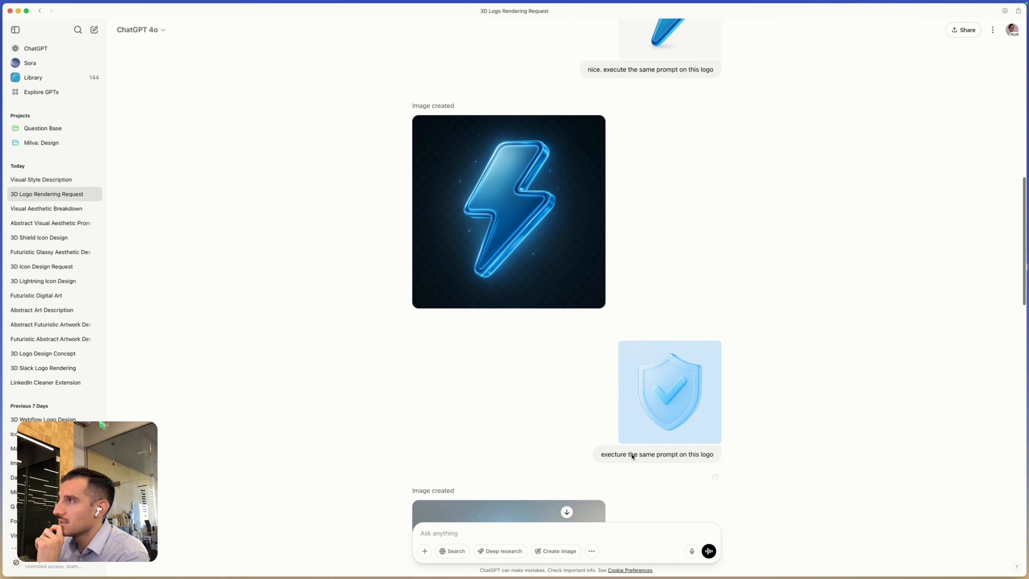
{"action": "scroll", "coordinate": [633, 456], "scroll_direction": "down", "scroll_amount": 8}
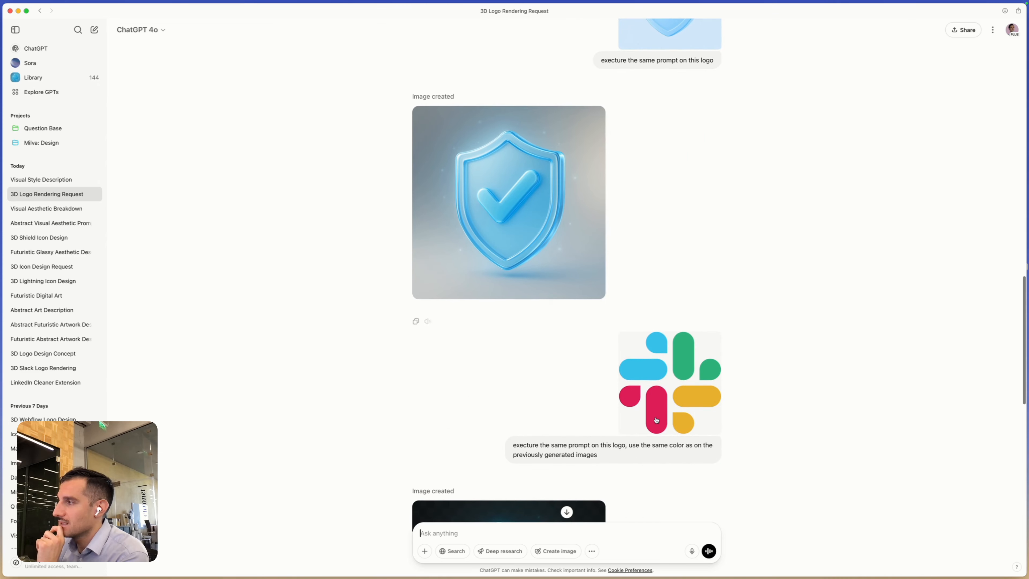
{"action": "scroll", "coordinate": [657, 420], "scroll_direction": "down", "scroll_amount": 5}
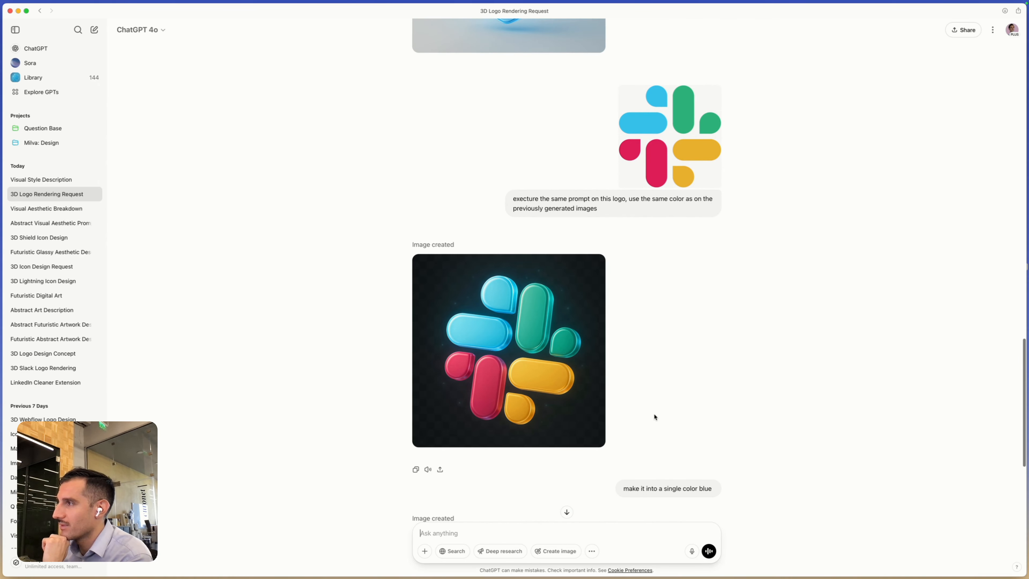
{"action": "scroll", "coordinate": [507, 330], "scroll_direction": "down", "scroll_amount": 3}
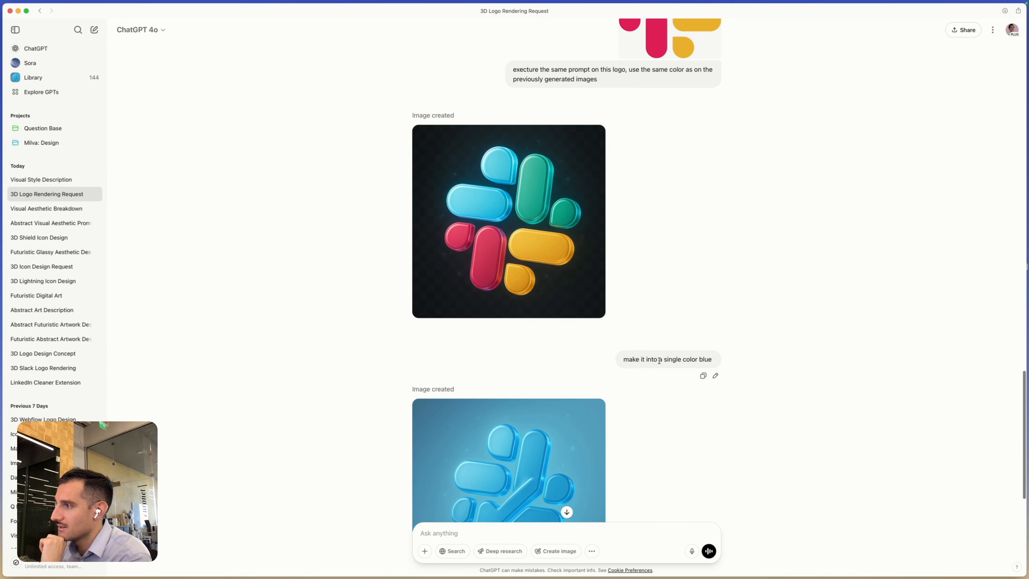
{"action": "scroll", "coordinate": [687, 361], "scroll_direction": "down", "scroll_amount": 3}
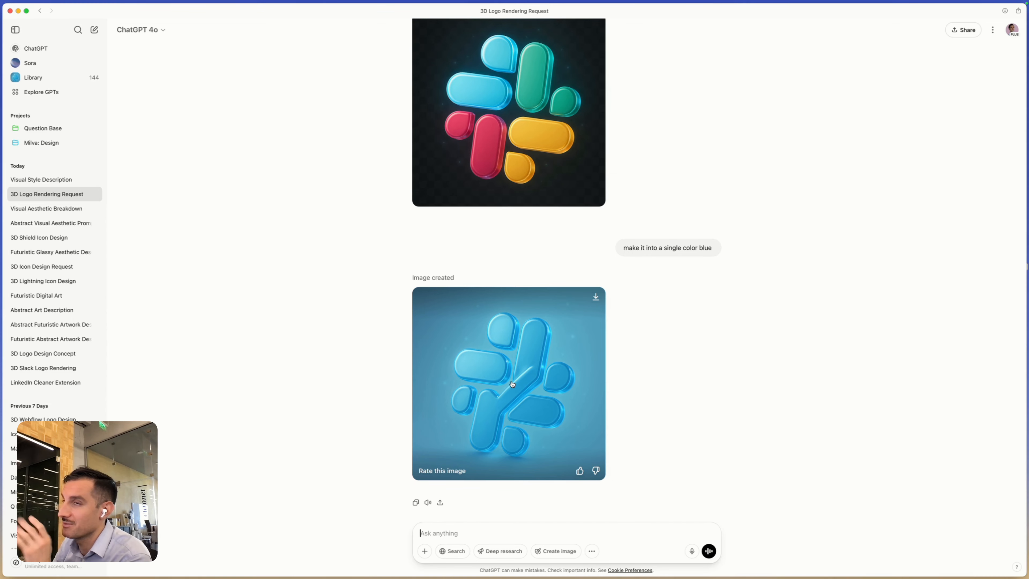
- Open the Visual Aesthetic Breakdown chat and review its Slack logo variations and the shield with its background removed
{"action": "left_click", "coordinate": [75, 209]}
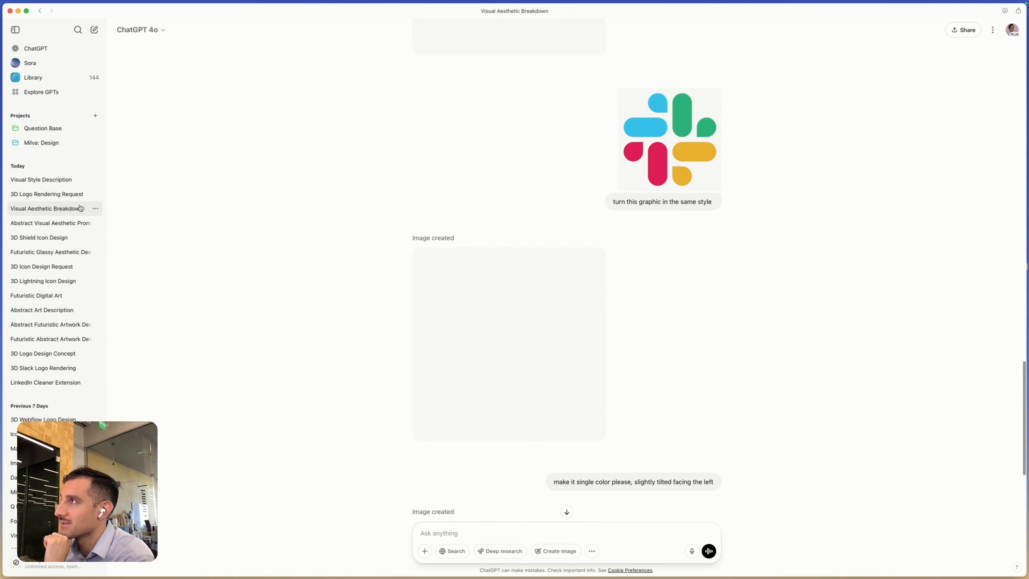
{"action": "scroll", "coordinate": [669, 333], "scroll_direction": "down", "scroll_amount": 6}
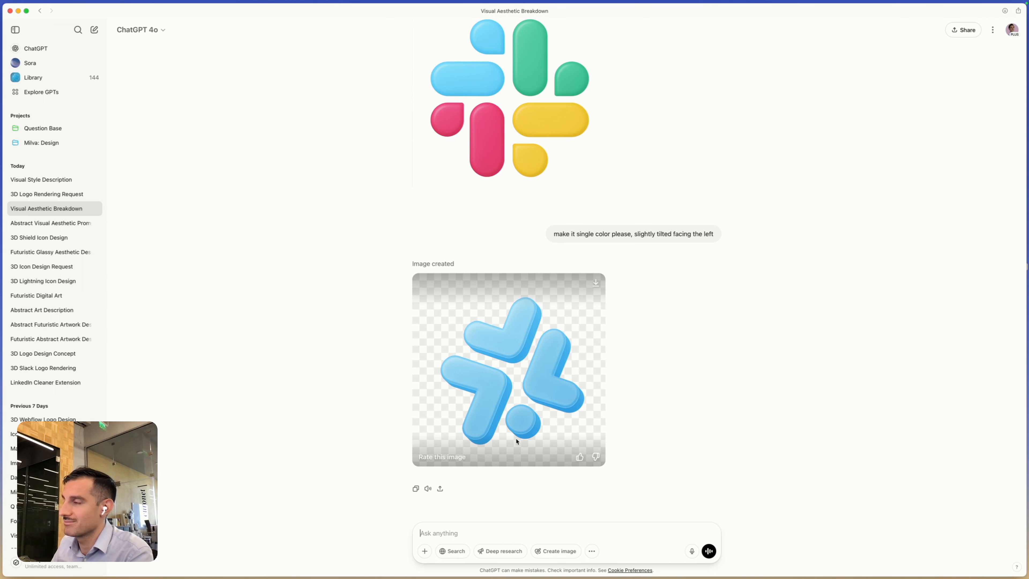
{"action": "scroll", "coordinate": [275, 286], "scroll_direction": "up", "scroll_amount": 3}
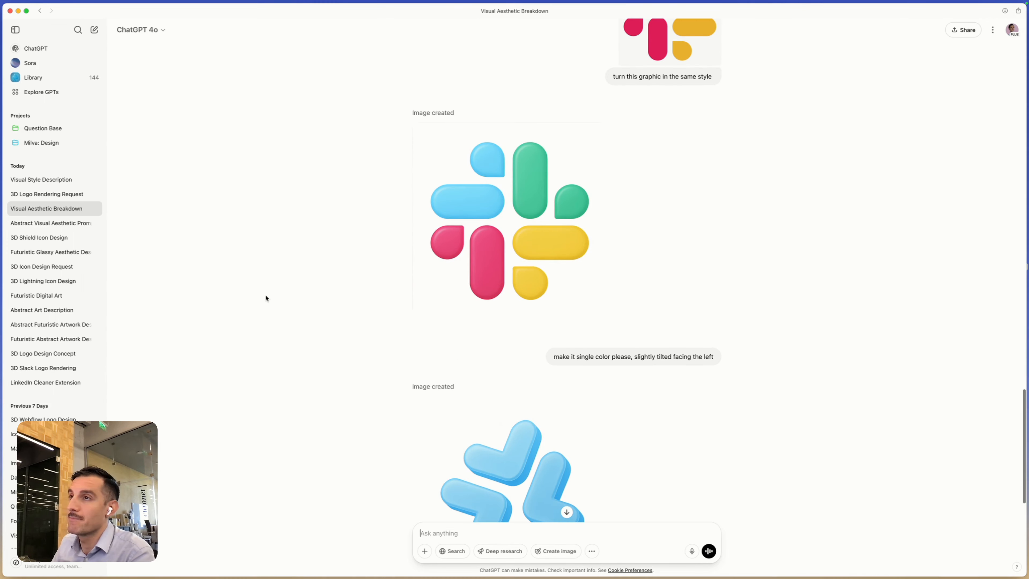
{"action": "scroll", "coordinate": [430, 319], "scroll_direction": "up", "scroll_amount": 10}
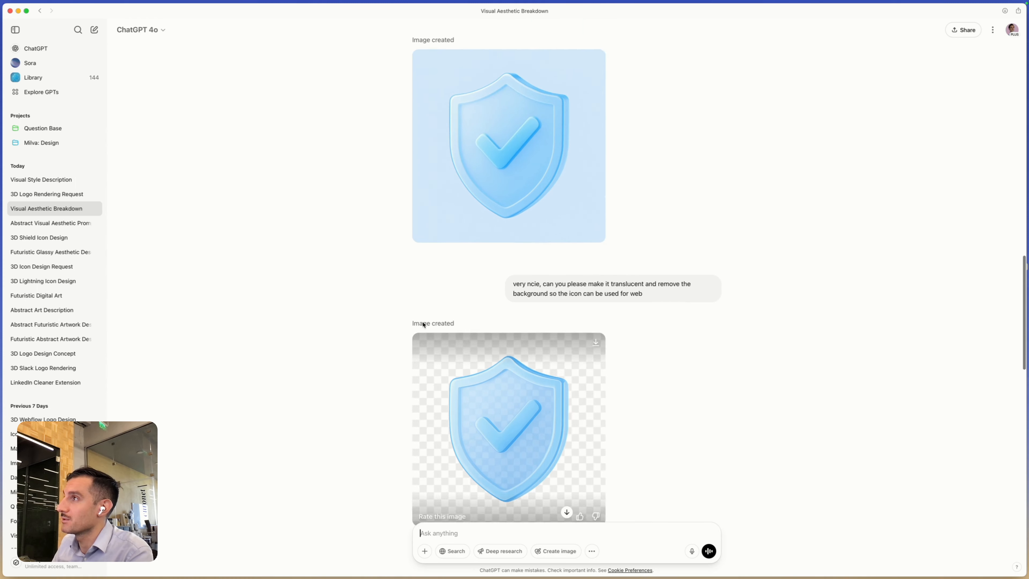
{"action": "scroll", "coordinate": [423, 324], "scroll_direction": "down", "scroll_amount": 2}
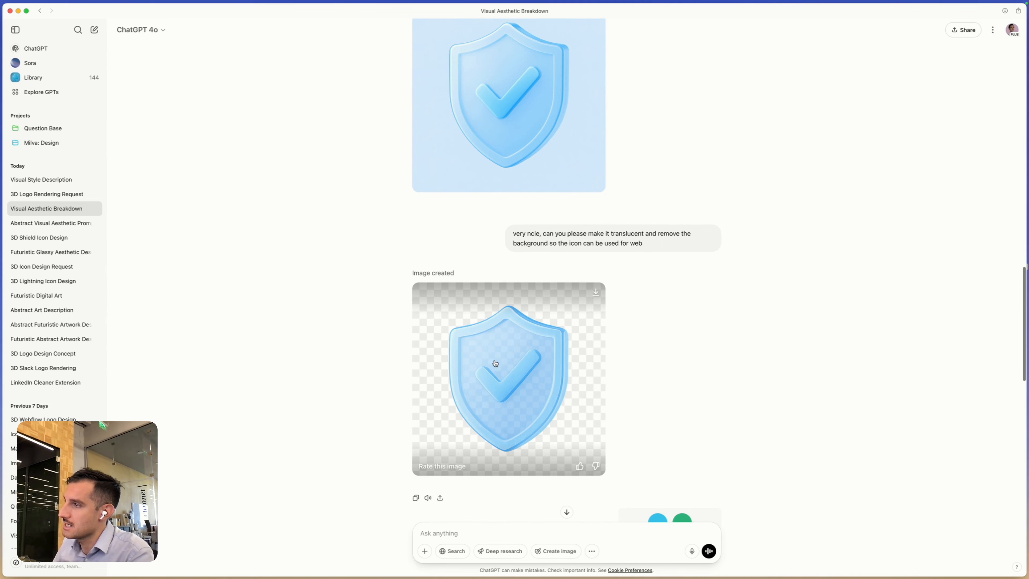
- Open the translucent shield image at full size and copy it
{"action": "left_click", "coordinate": [508, 361]}
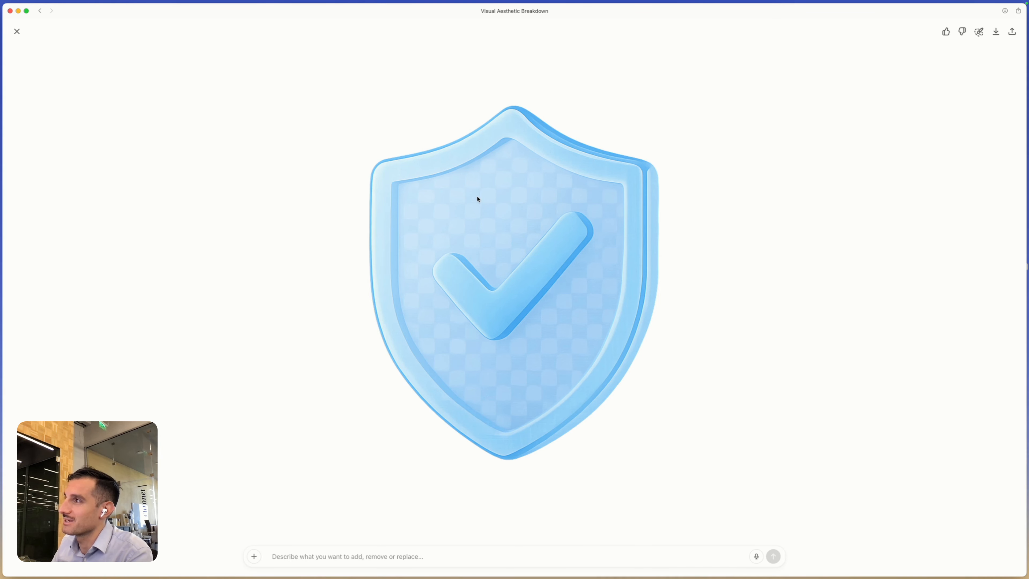
{"action": "left_click_drag", "start_coordinate": [552, 239], "coordinate": [423, 235]}
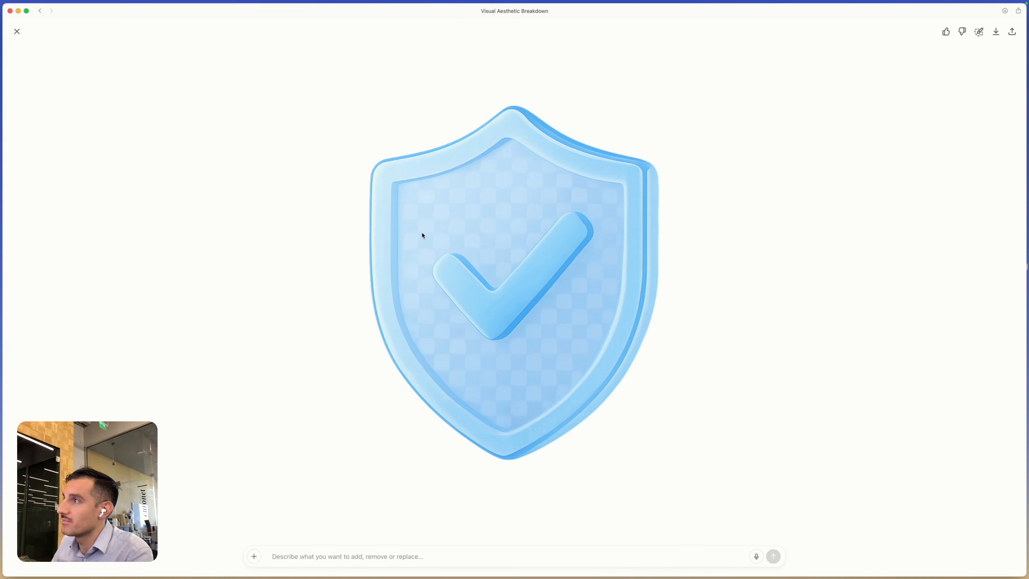
{"action": "right_click", "coordinate": [524, 224]}
{"action": "left_click", "coordinate": [567, 242]}
- Switch to Figma, paste the shield image over the Plug-and-Play section, shift it slightly sideways, and delete it
{"action": "key", "text": "super+Tab"}
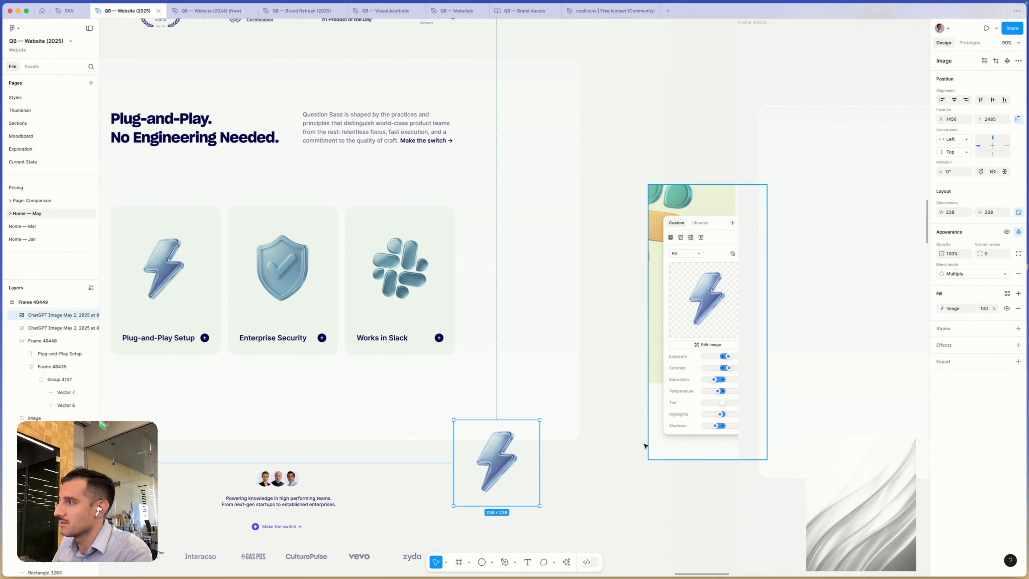
{"action": "left_click", "coordinate": [609, 446]}
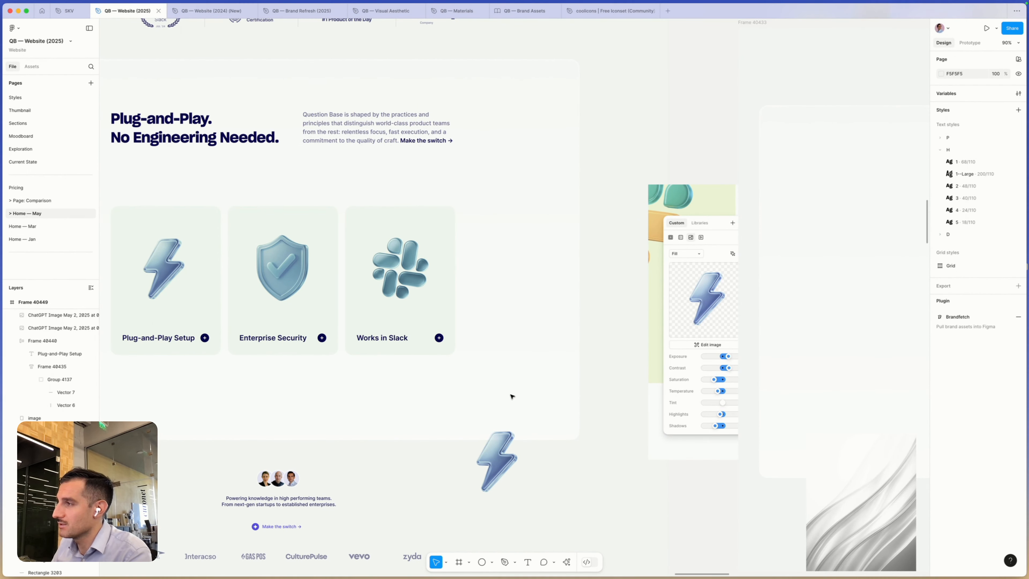
{"action": "key", "text": "super+v"}
{"action": "left_click_drag", "start_coordinate": [478, 374], "coordinate": [455, 377]}
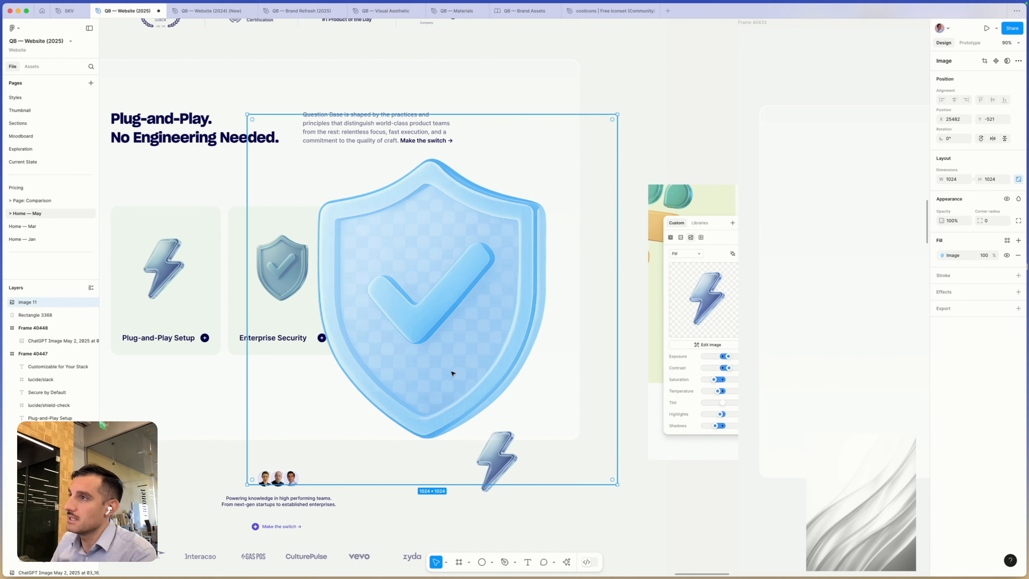
{"action": "key", "text": "Delete"}
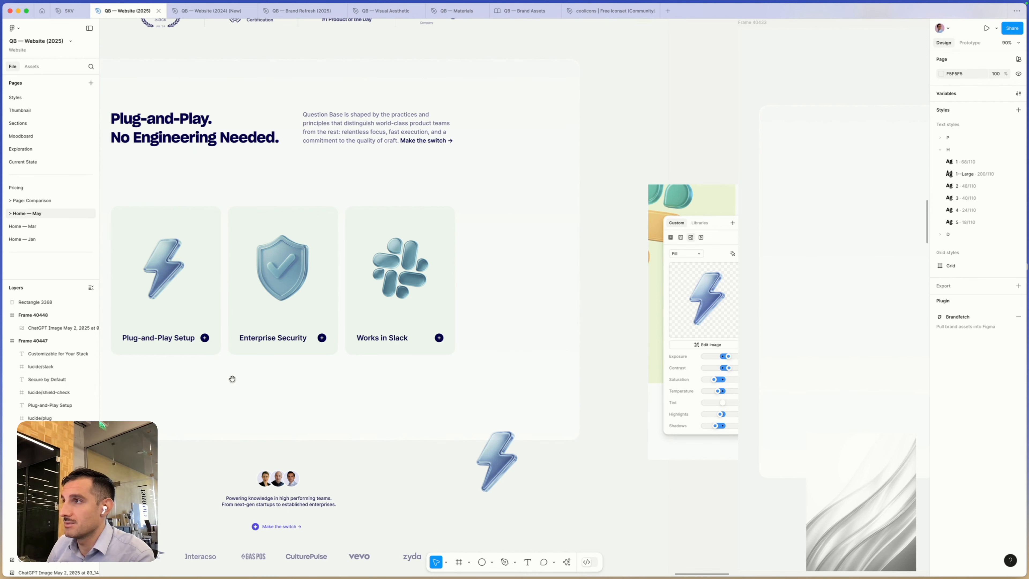
{"action": "left_click_drag", "start_coordinate": [232, 379], "coordinate": [274, 378]}
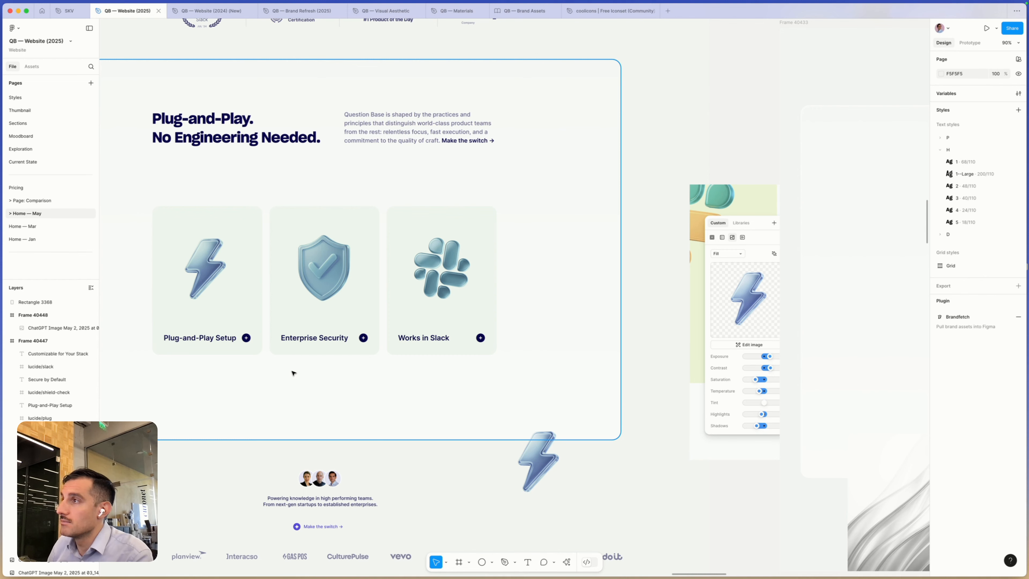
{"action": "scroll", "coordinate": [294, 373], "scroll_direction": "right", "scroll_amount": 1}
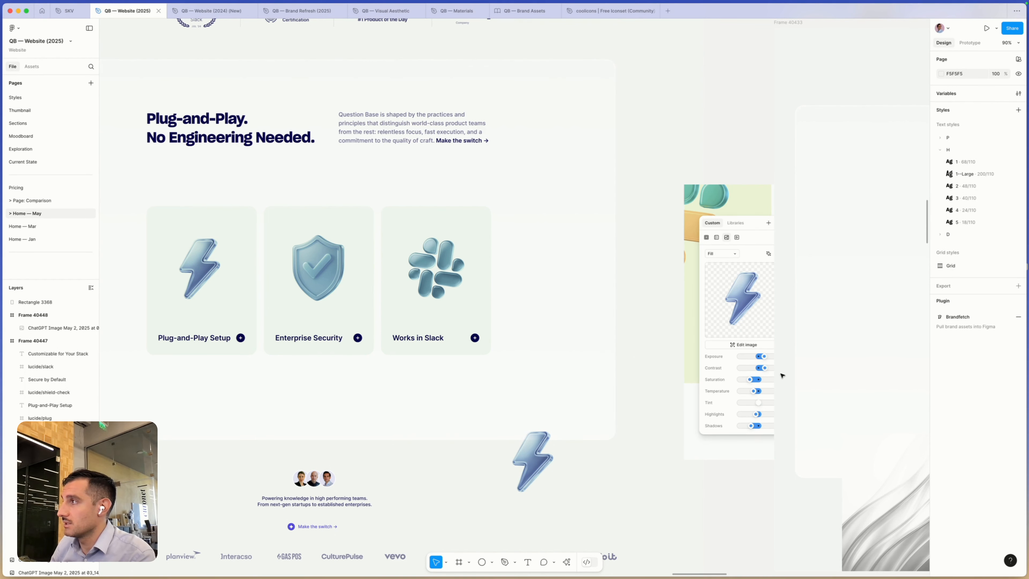
{"action": "scroll", "coordinate": [786, 375], "scroll_direction": "down", "scroll_amount": 5}
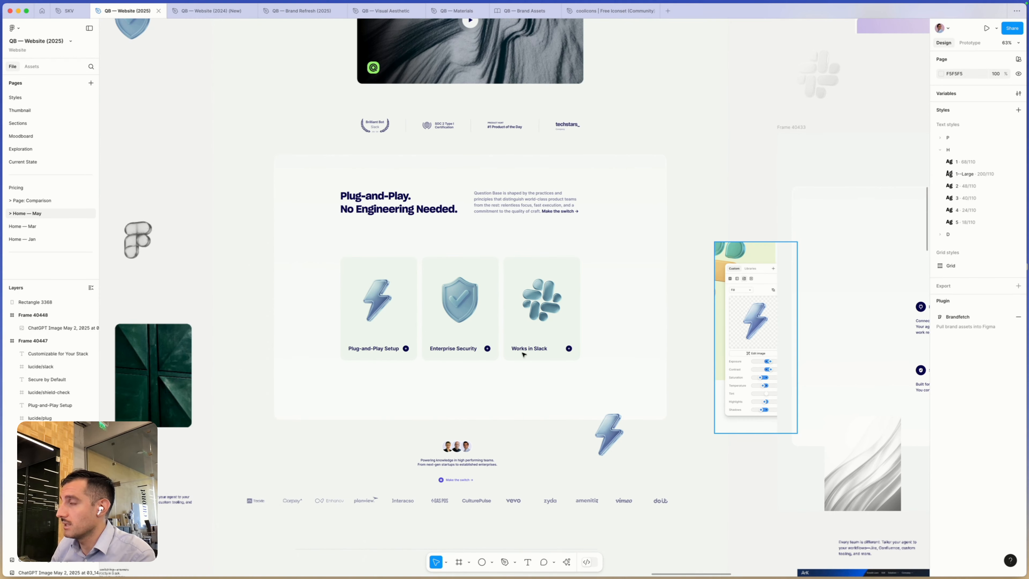
- Inspect the shield and Slack icon images on the Plug-and-Play cards, including the Slack icon's image fill adjustments
{"action": "scroll", "coordinate": [395, 291], "scroll_direction": "up", "scroll_amount": 5}
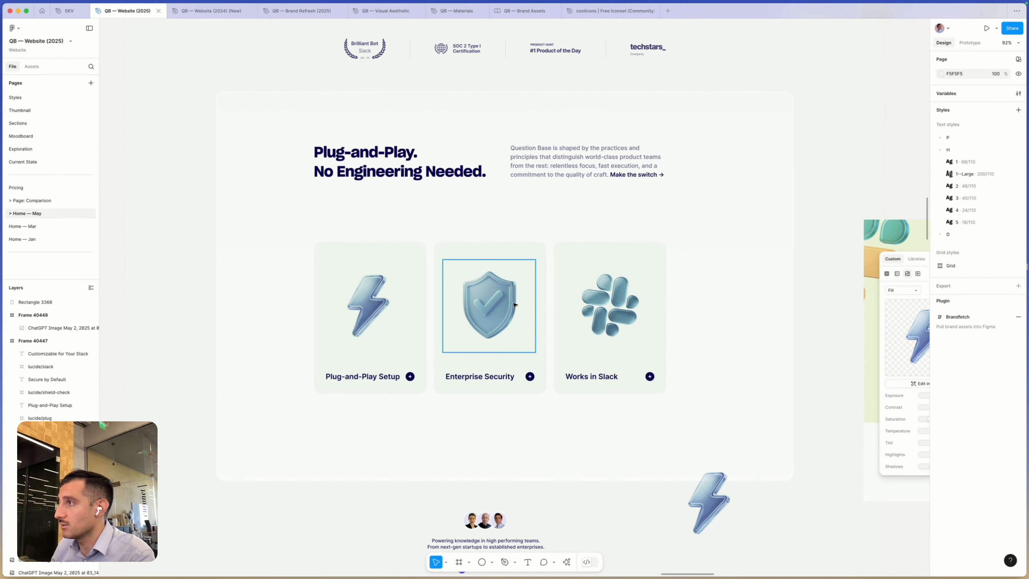
{"action": "left_click", "coordinate": [489, 301]}
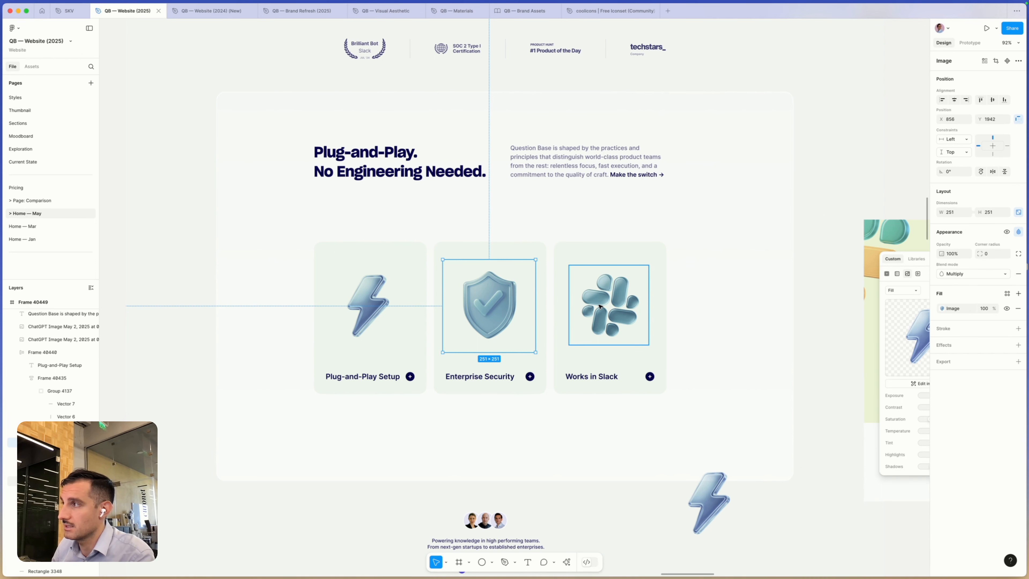
{"action": "left_click", "coordinate": [600, 307]}
{"action": "scroll", "coordinate": [729, 320], "scroll_direction": "right", "scroll_amount": 1}
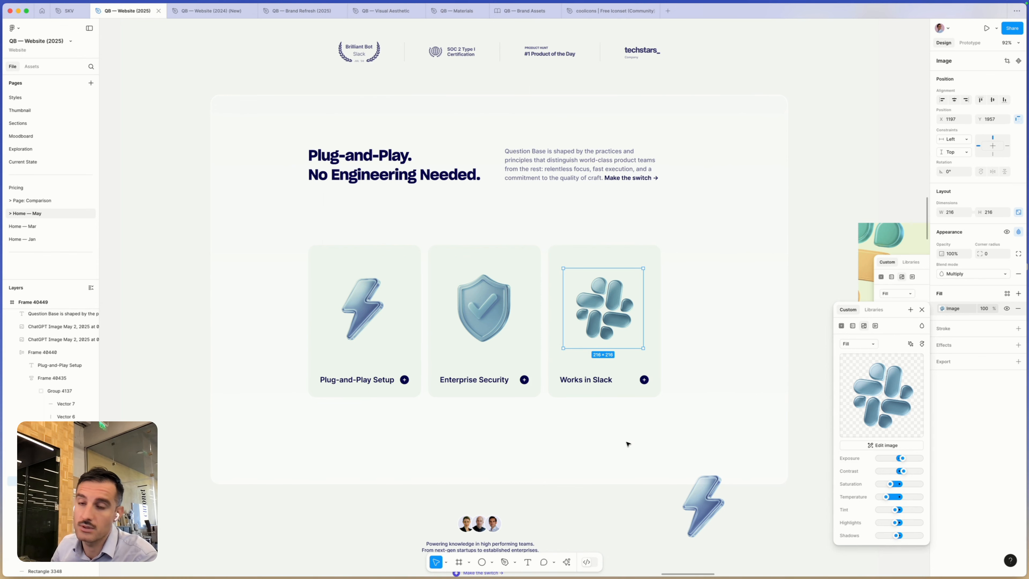
{"action": "key", "text": "Escape"}
{"action": "scroll", "coordinate": [775, 384], "scroll_direction": "down", "scroll_amount": 5}
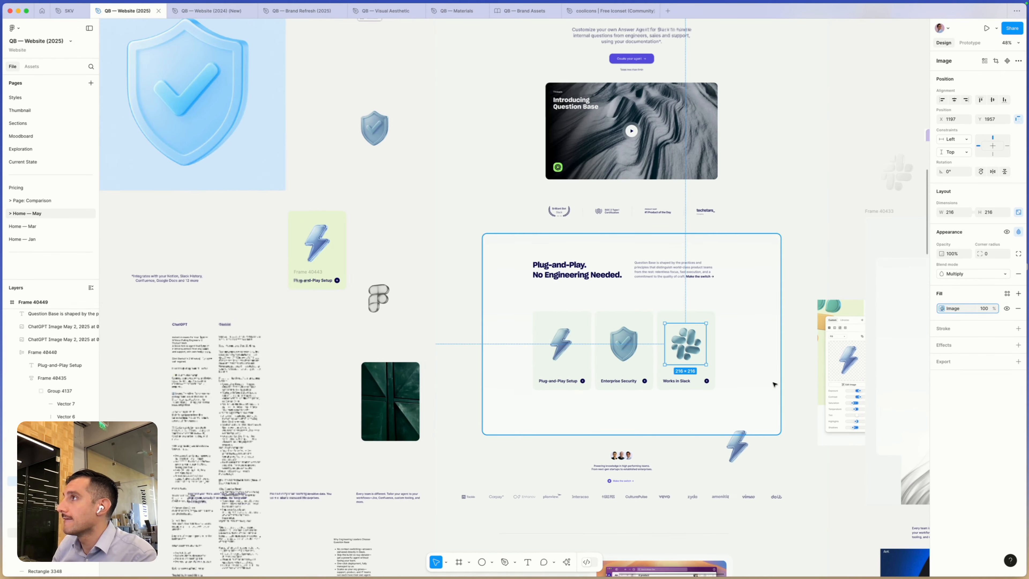
{"action": "key", "text": "Escape"}
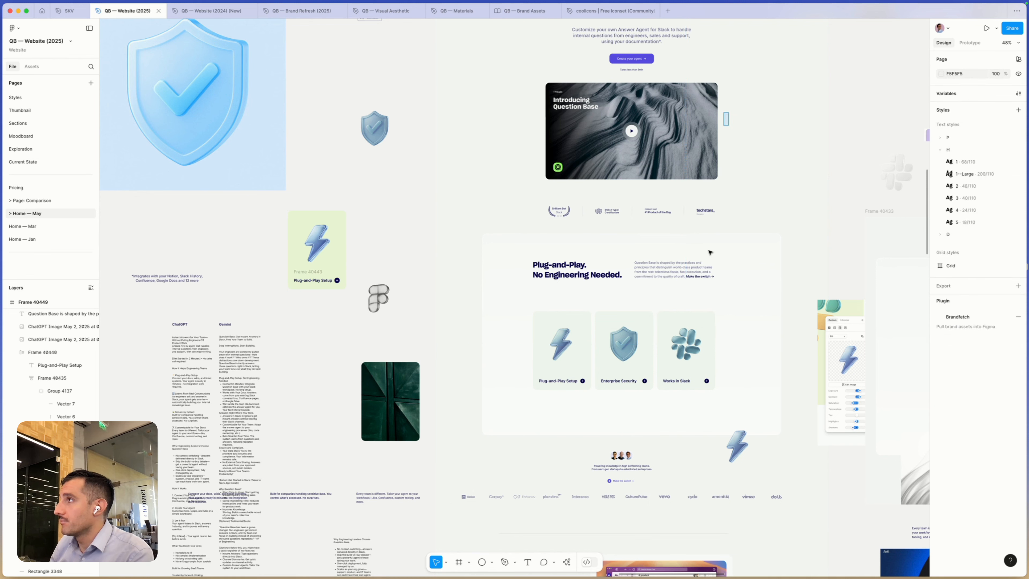
- Review the homepage from the Answer Agent for Slack hero through the award badges to the Plug-and-Play section
{"action": "left_click", "coordinate": [710, 262]}
{"action": "left_click", "coordinate": [748, 132]}
{"action": "left_click_drag", "start_coordinate": [747, 129], "coordinate": [728, 269]}
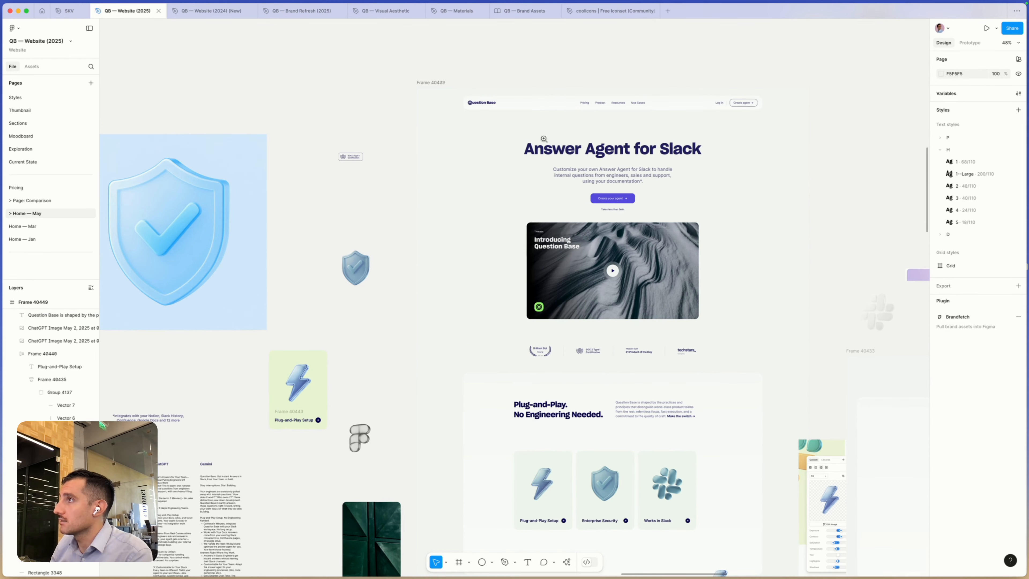
{"action": "left_click_drag", "start_coordinate": [487, 119], "coordinate": [769, 420]}
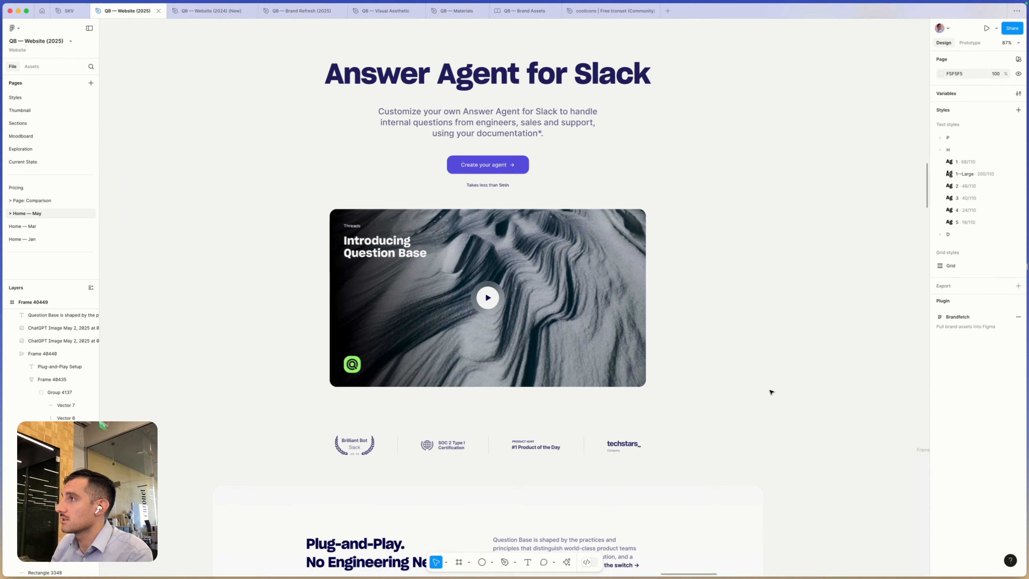
{"action": "scroll", "coordinate": [723, 383], "scroll_direction": "down", "scroll_amount": 3}
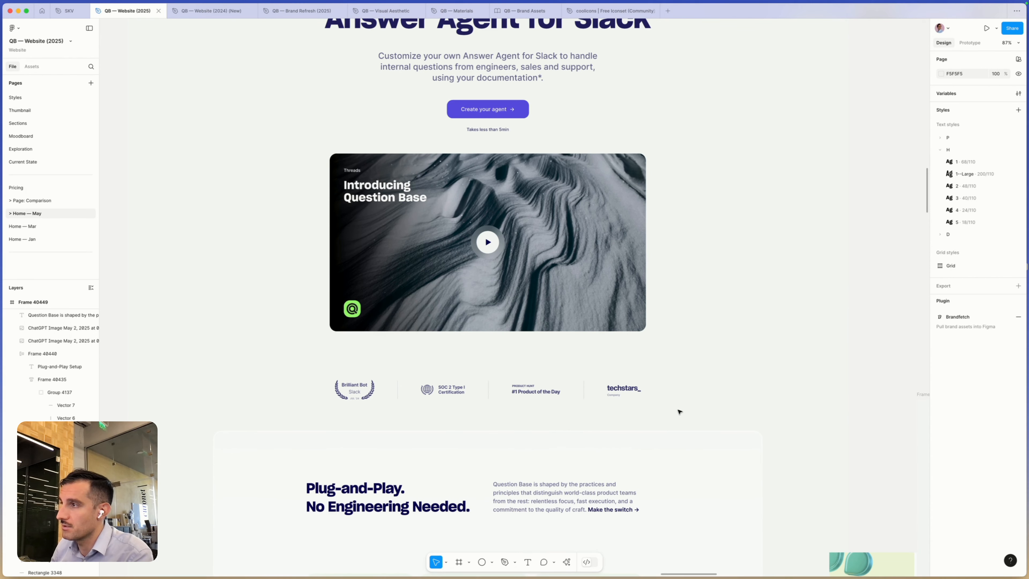
{"action": "scroll", "coordinate": [662, 411], "scroll_direction": "left", "scroll_amount": 1}
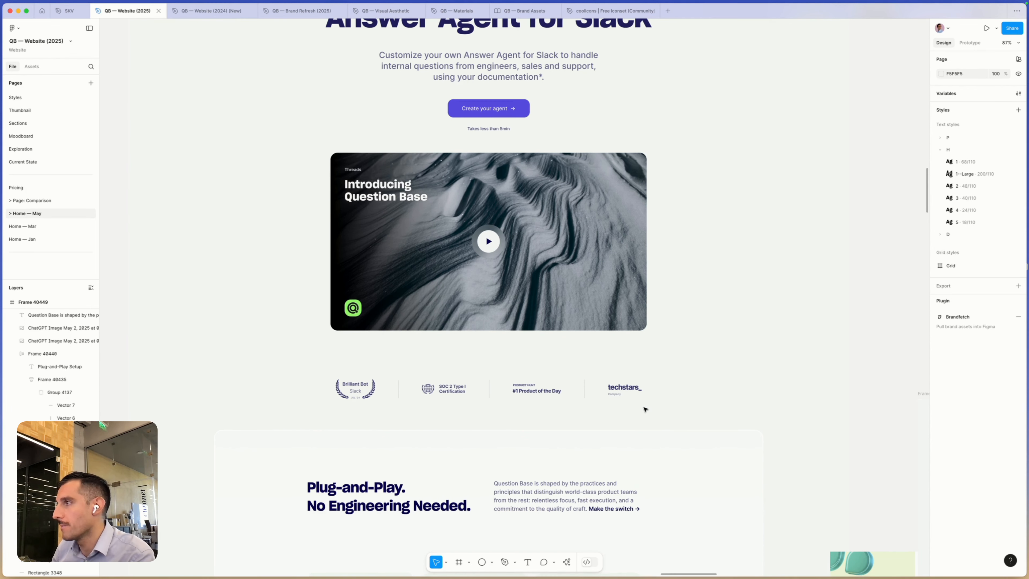
{"action": "scroll", "coordinate": [646, 410], "scroll_direction": "down", "scroll_amount": 8}
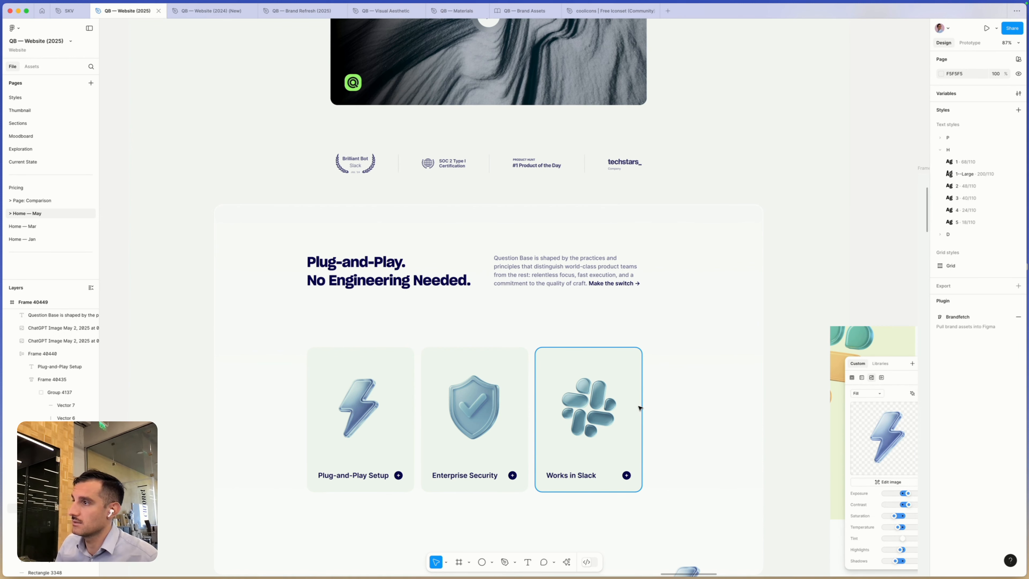
{"action": "scroll", "coordinate": [639, 408], "scroll_direction": "down", "scroll_amount": 5}
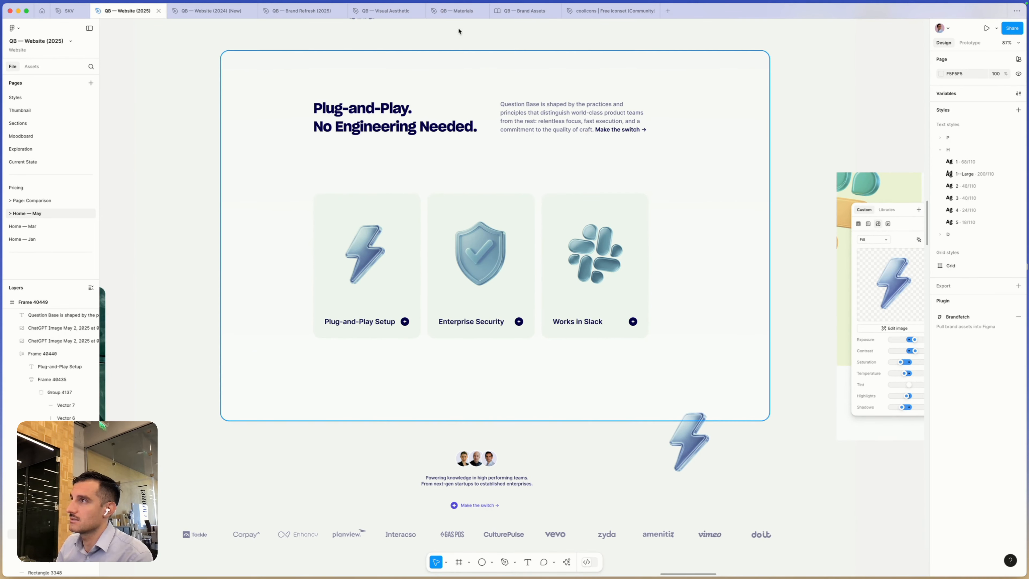
- Move the spare lightning bolt image out of the homepage frame, placing it below the image adjustment reference screenshot
{"action": "scroll", "coordinate": [526, 156], "scroll_direction": "right", "scroll_amount": 2}
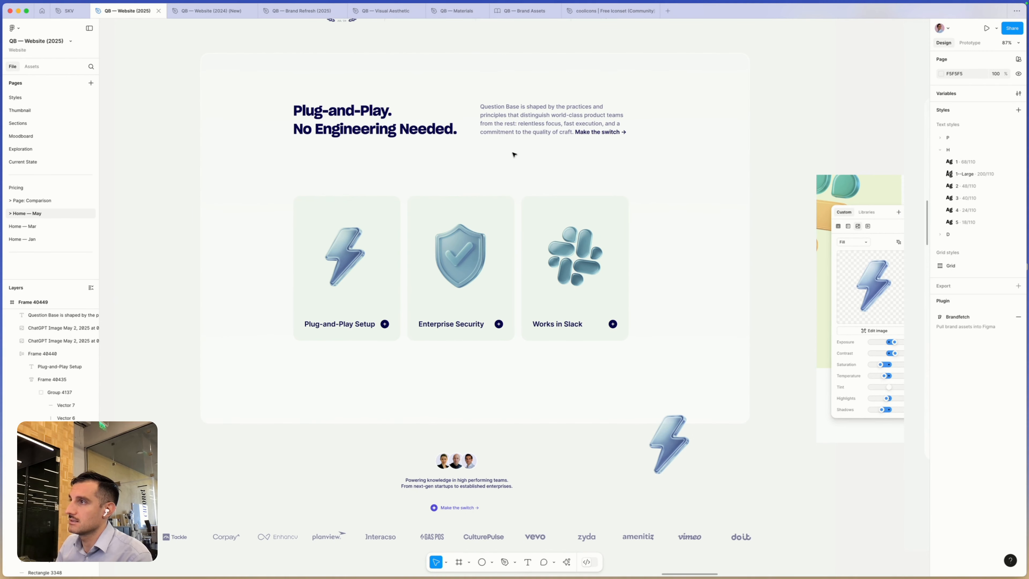
{"action": "scroll", "coordinate": [441, 336], "scroll_direction": "left", "scroll_amount": 1}
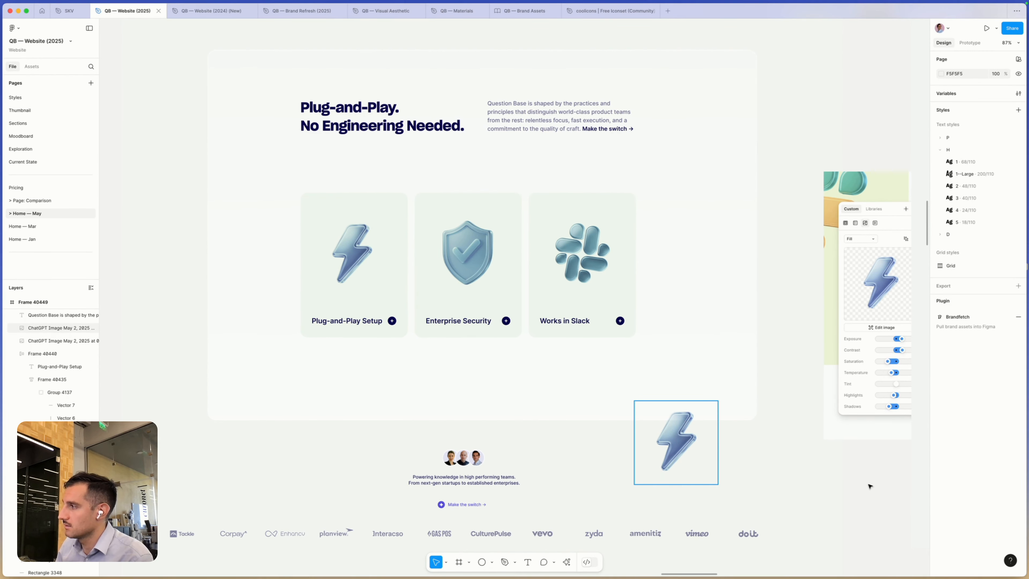
{"action": "left_click_drag", "start_coordinate": [668, 436], "coordinate": [877, 486]}
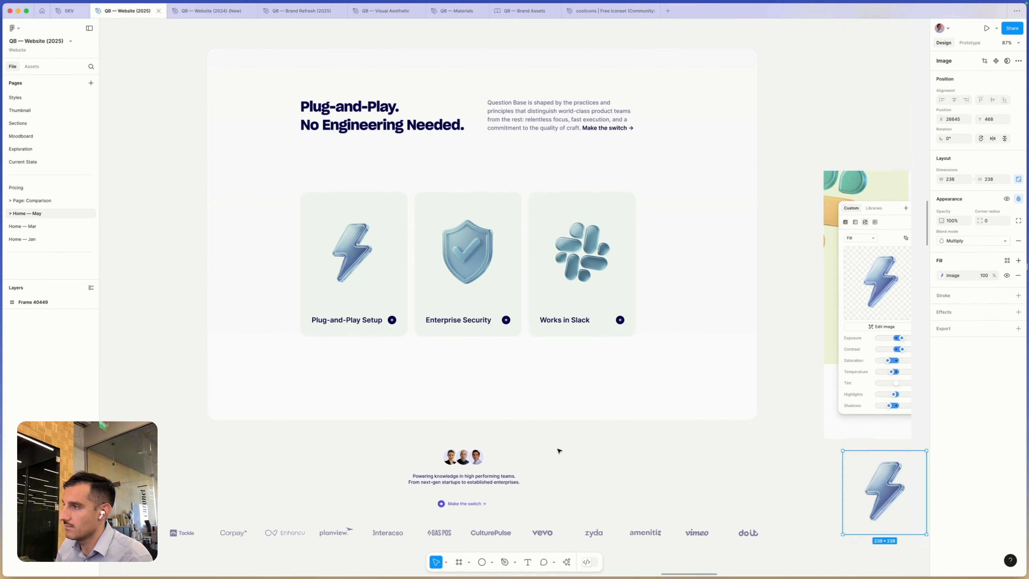
- Examine the customer logos, the How it works section and the Engineering Leaders Choose Question Base section
{"action": "scroll", "coordinate": [559, 450], "scroll_direction": "down", "scroll_amount": 3}
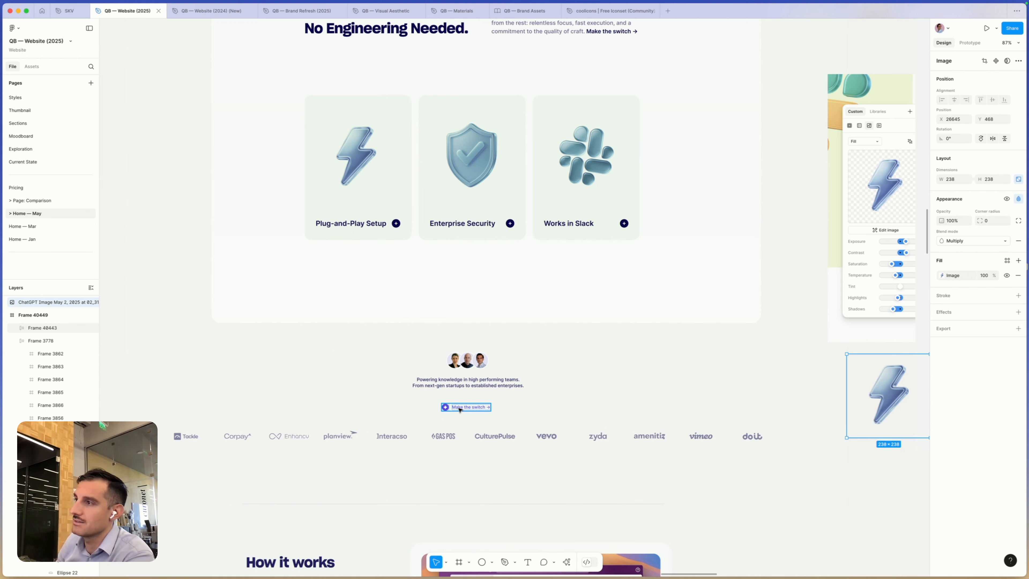
{"action": "scroll", "coordinate": [283, 389], "scroll_direction": "right", "scroll_amount": 1}
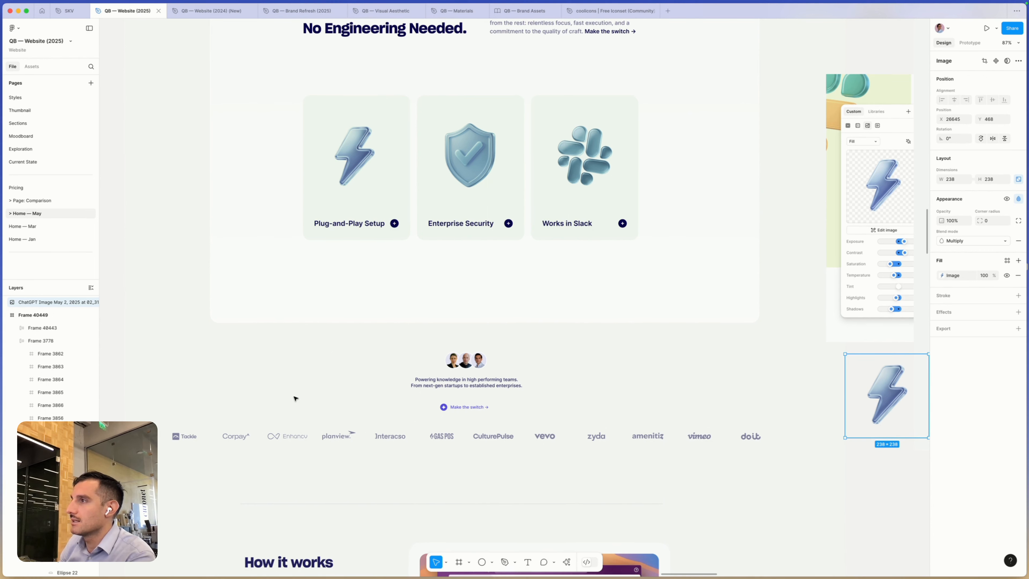
{"action": "scroll", "coordinate": [295, 398], "scroll_direction": "down", "scroll_amount": 5}
{"action": "scroll", "coordinate": [292, 399], "scroll_direction": "left", "scroll_amount": 1}
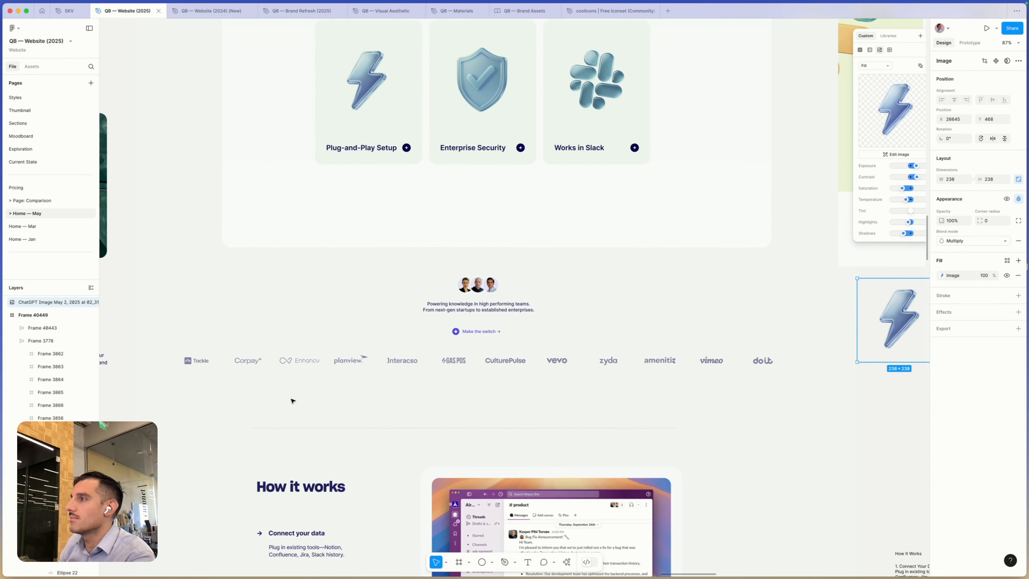
{"action": "scroll", "coordinate": [293, 400], "scroll_direction": "down", "scroll_amount": 10}
{"action": "scroll", "coordinate": [293, 400], "scroll_direction": "left", "scroll_amount": 1}
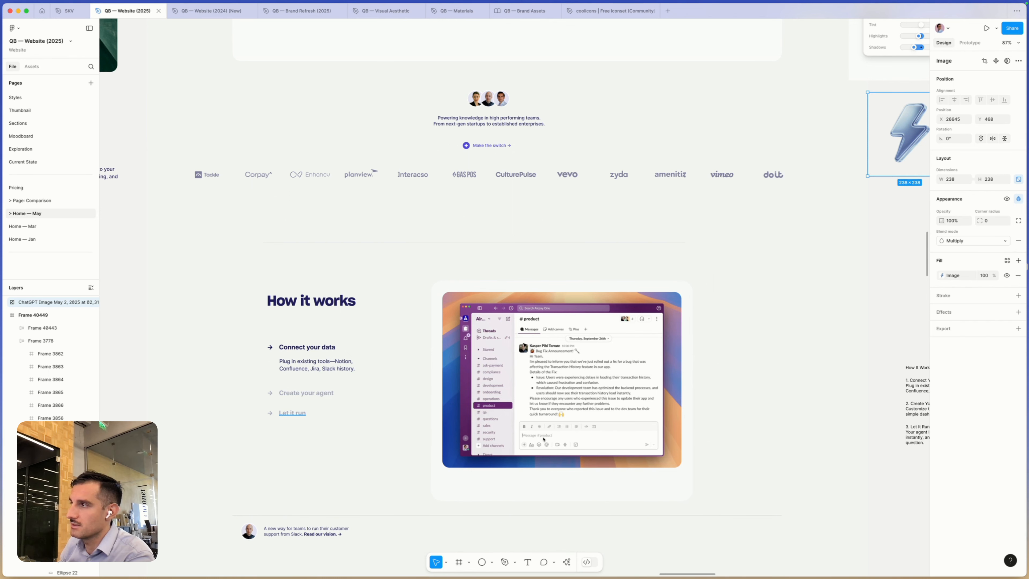
{"action": "scroll", "coordinate": [491, 349], "scroll_direction": "down", "scroll_amount": 5}
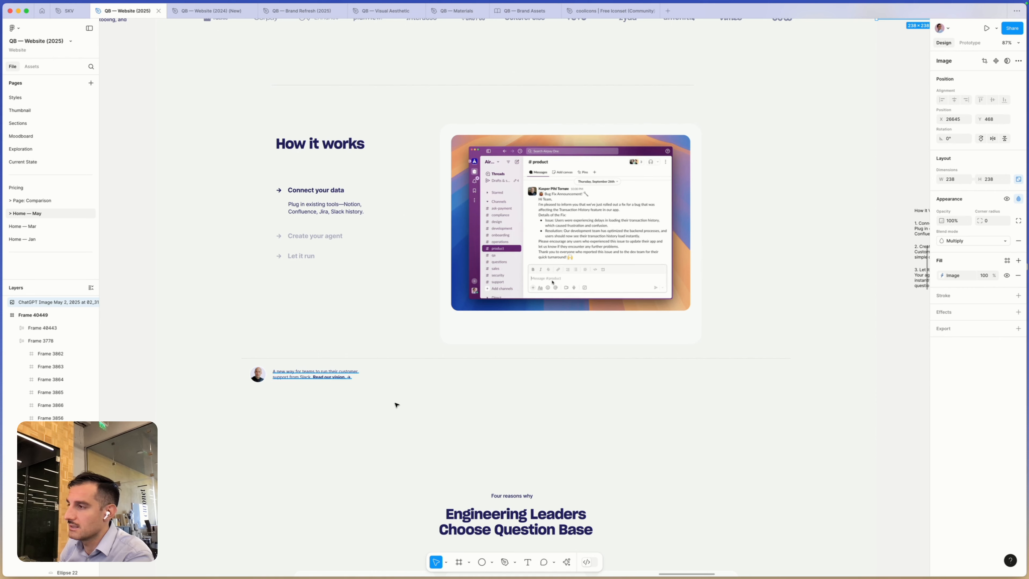
{"action": "scroll", "coordinate": [390, 404], "scroll_direction": "down", "scroll_amount": 3}
{"action": "scroll", "coordinate": [390, 404], "scroll_direction": "down", "scroll_amount": 3}
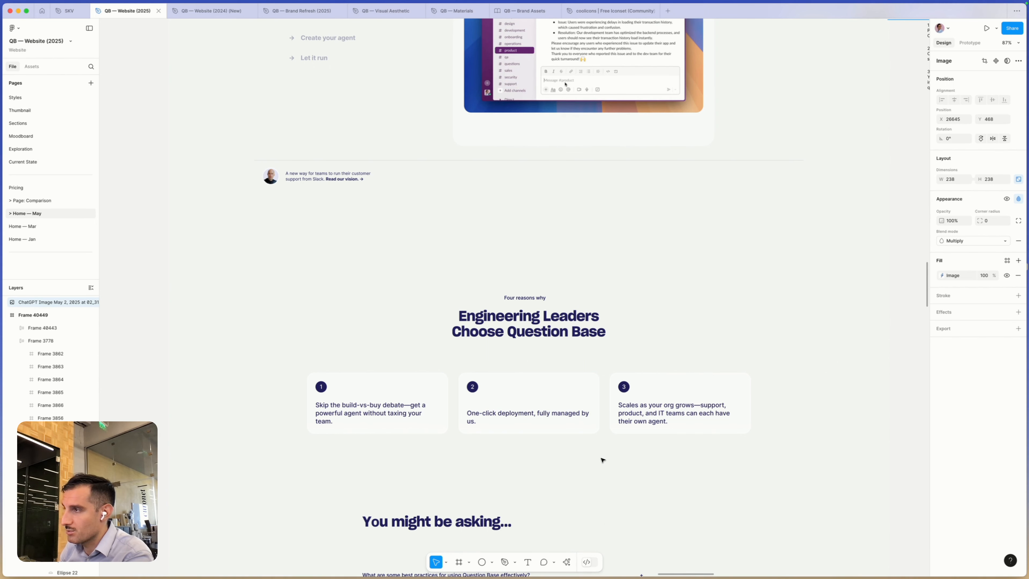
- Enlarge the description text in all three Engineering Leaders reason cards, trying font size 24 and settling on 20
{"action": "scroll", "coordinate": [602, 461], "scroll_direction": "down", "scroll_amount": 4}
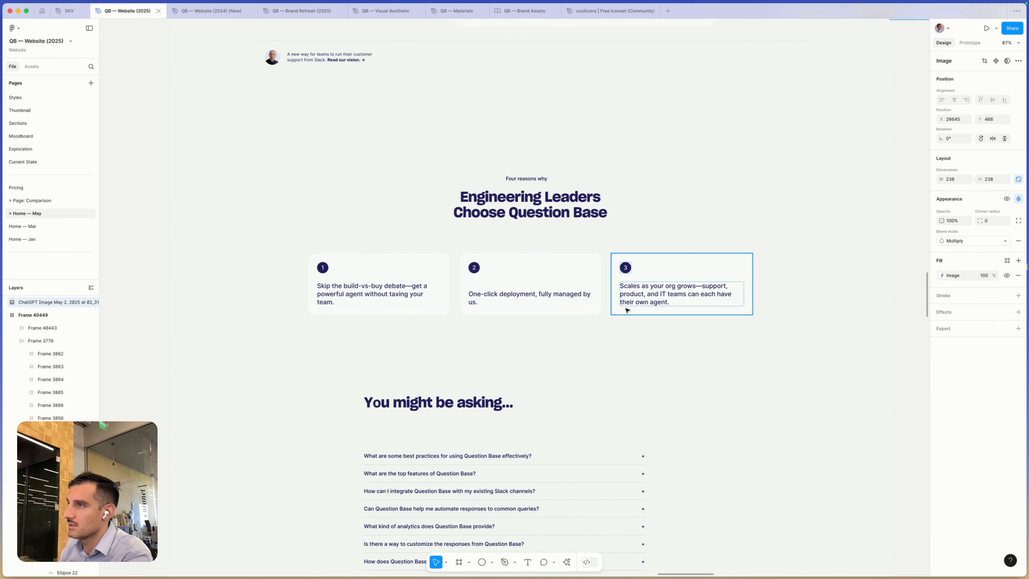
{"action": "left_click", "coordinate": [379, 291], "text": "super"}
{"action": "left_click", "coordinate": [501, 298], "text": "shift+super"}
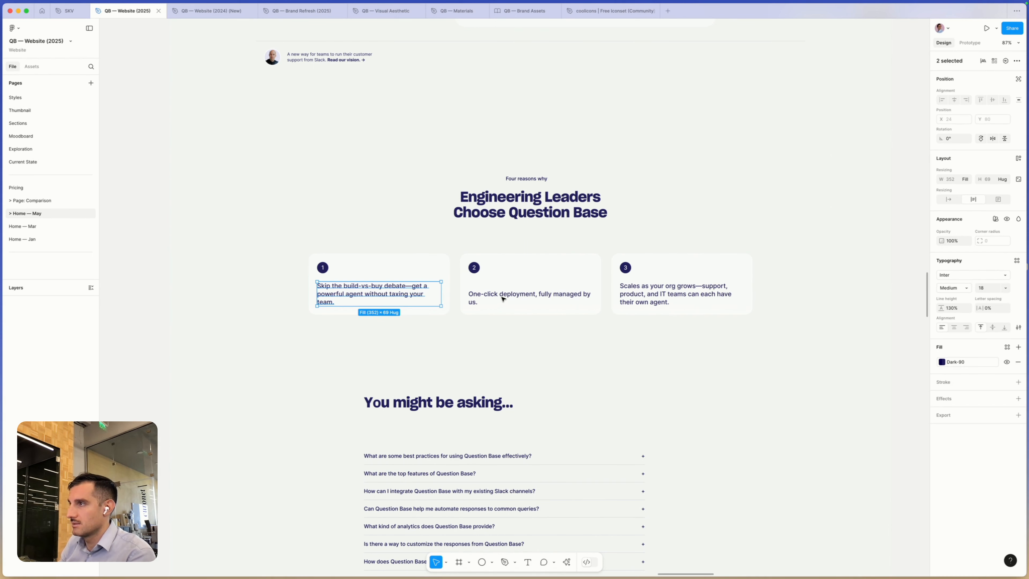
{"action": "left_click", "coordinate": [635, 296], "text": "shift+super"}
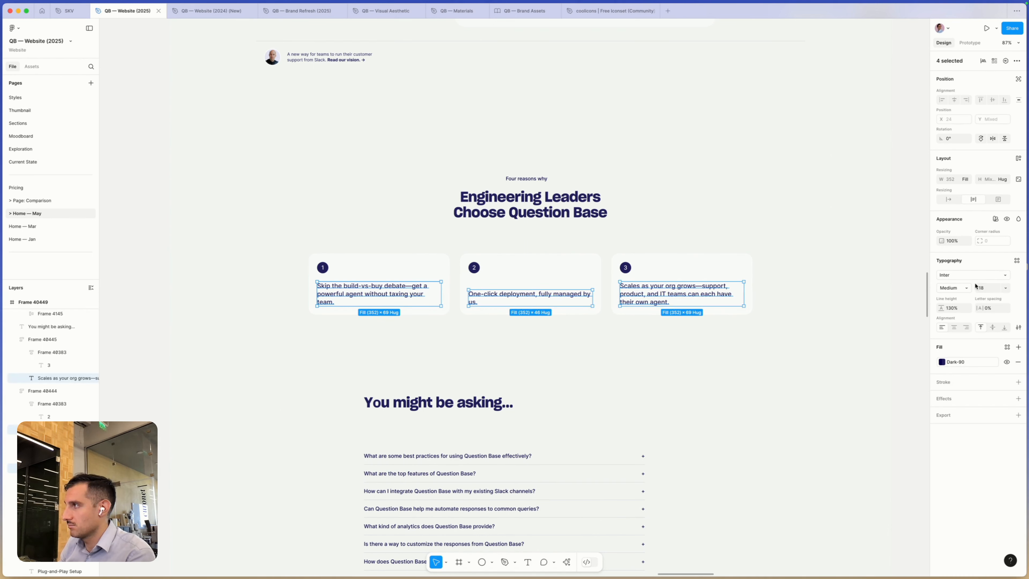
{"action": "left_click", "coordinate": [988, 292]}
{"action": "type", "text": "24"}
{"action": "key", "text": "Tab"}
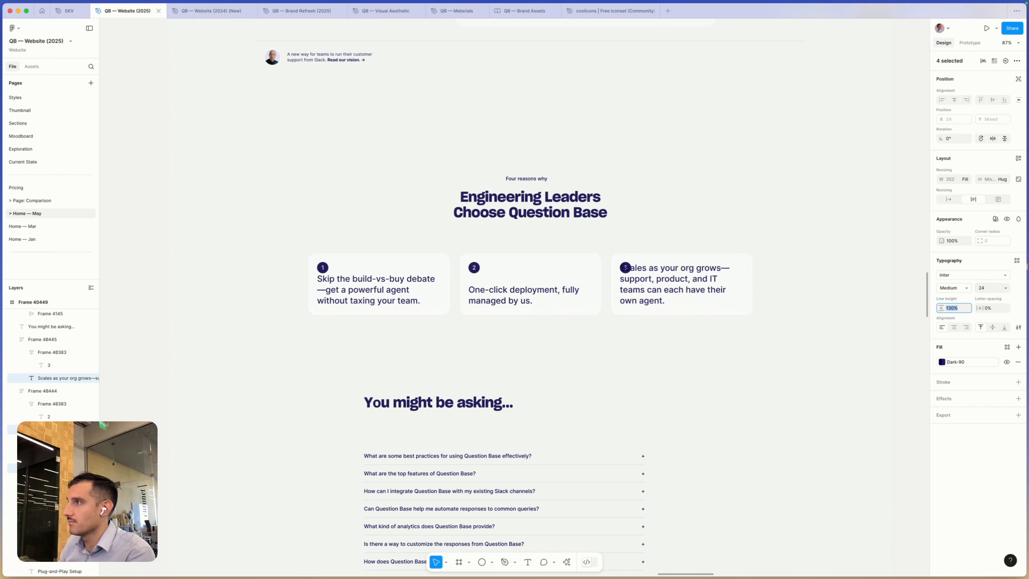
{"action": "left_click", "coordinate": [987, 288]}
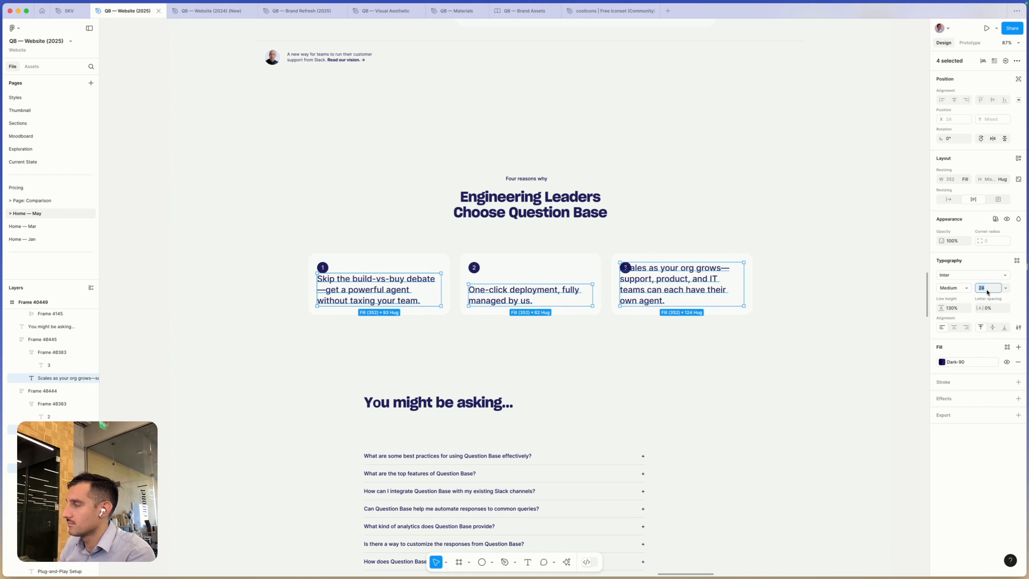
{"action": "type", "text": "20"}
{"action": "key", "text": "Tab"}
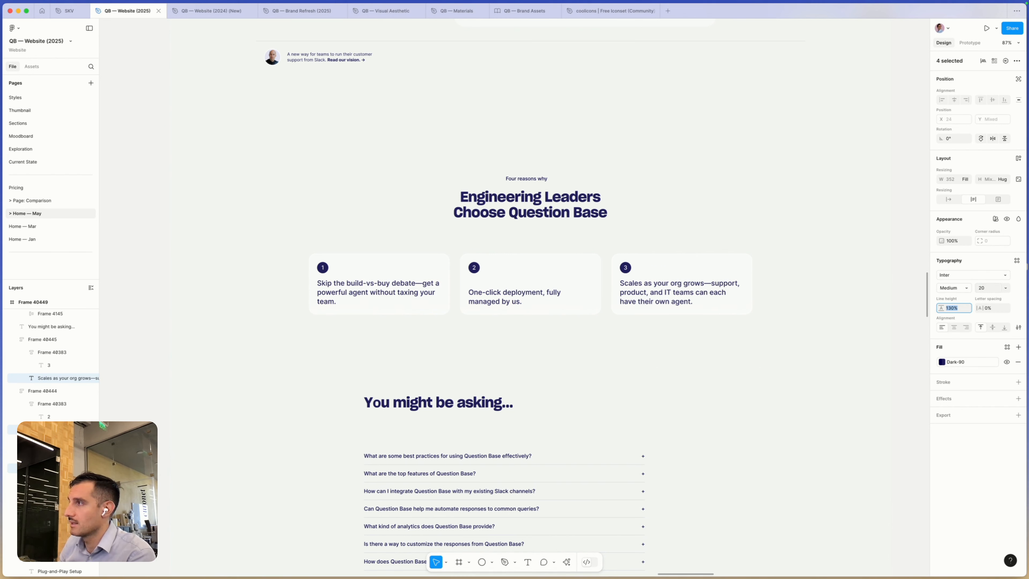
{"action": "left_click", "coordinate": [790, 356]}
- Review the FAQ list, the Create your answer agent banner, the What You Don't Have to Do section and the testimonials
{"action": "scroll", "coordinate": [790, 357], "scroll_direction": "down", "scroll_amount": 5}
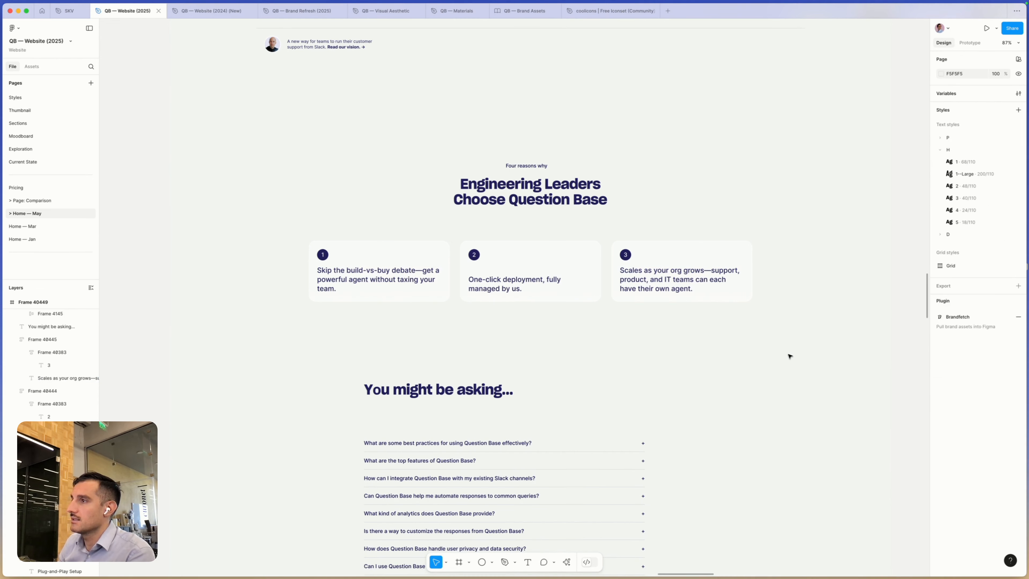
{"action": "scroll", "coordinate": [493, 315], "scroll_direction": "down", "scroll_amount": 5}
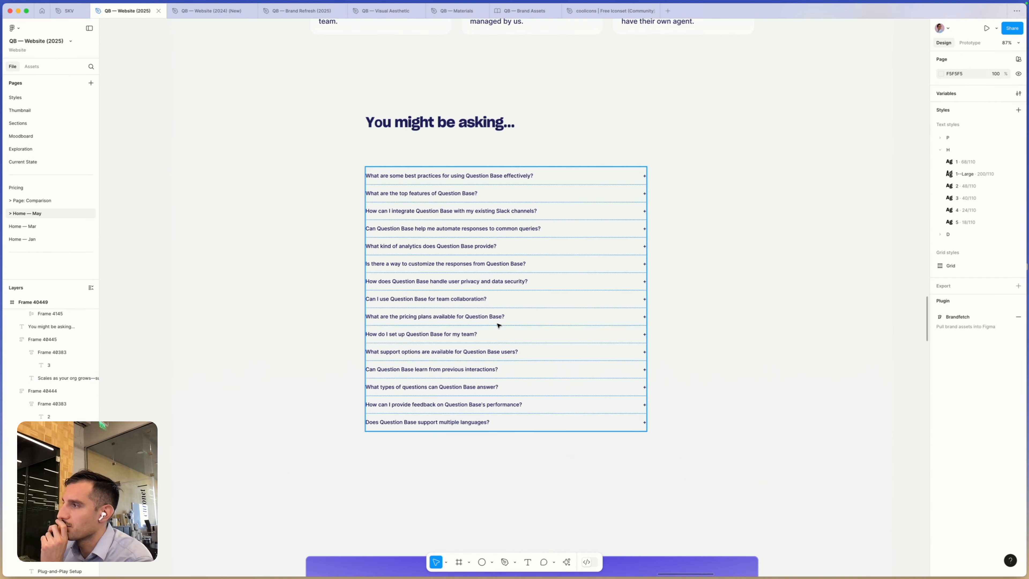
{"action": "scroll", "coordinate": [499, 325], "scroll_direction": "down", "scroll_amount": 6}
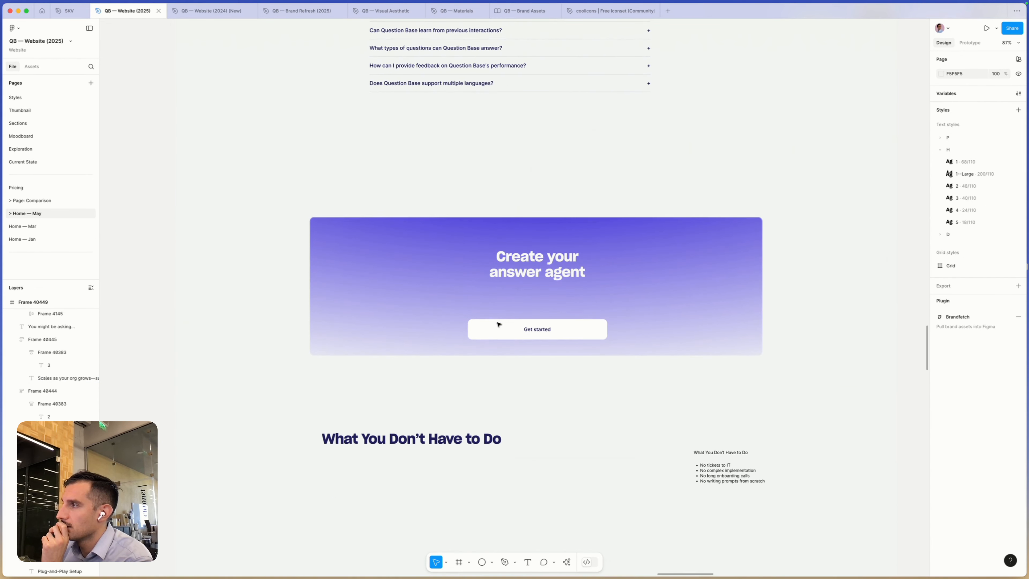
{"action": "scroll", "coordinate": [478, 328], "scroll_direction": "down", "scroll_amount": 4}
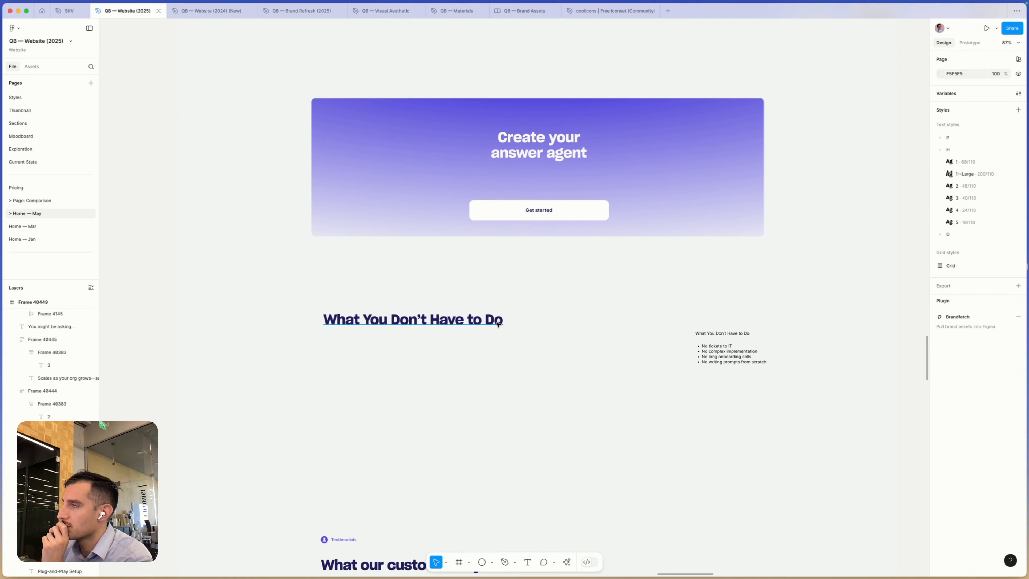
{"action": "scroll", "coordinate": [457, 331], "scroll_direction": "left", "scroll_amount": 1}
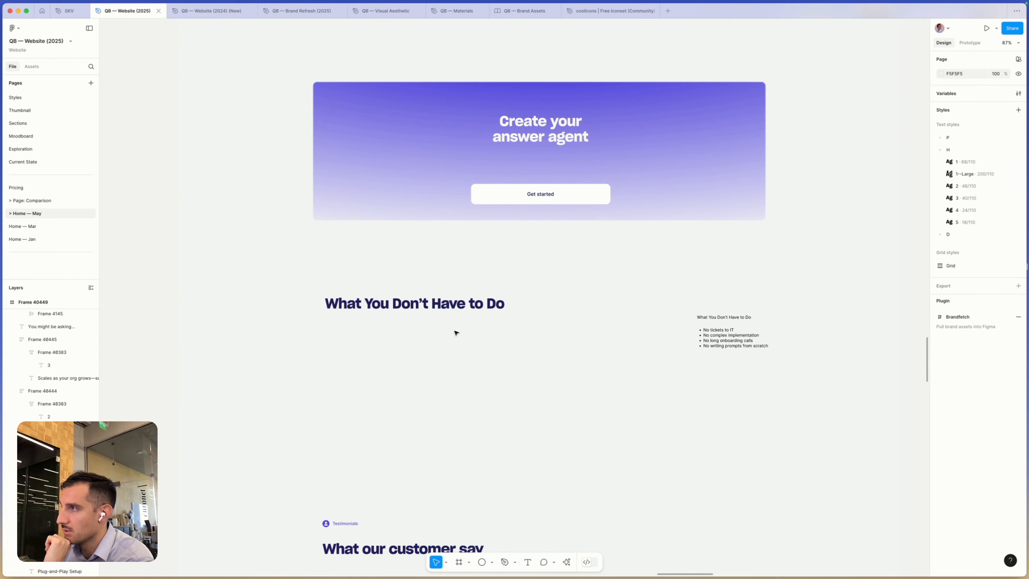
{"action": "scroll", "coordinate": [456, 333], "scroll_direction": "down", "scroll_amount": 10}
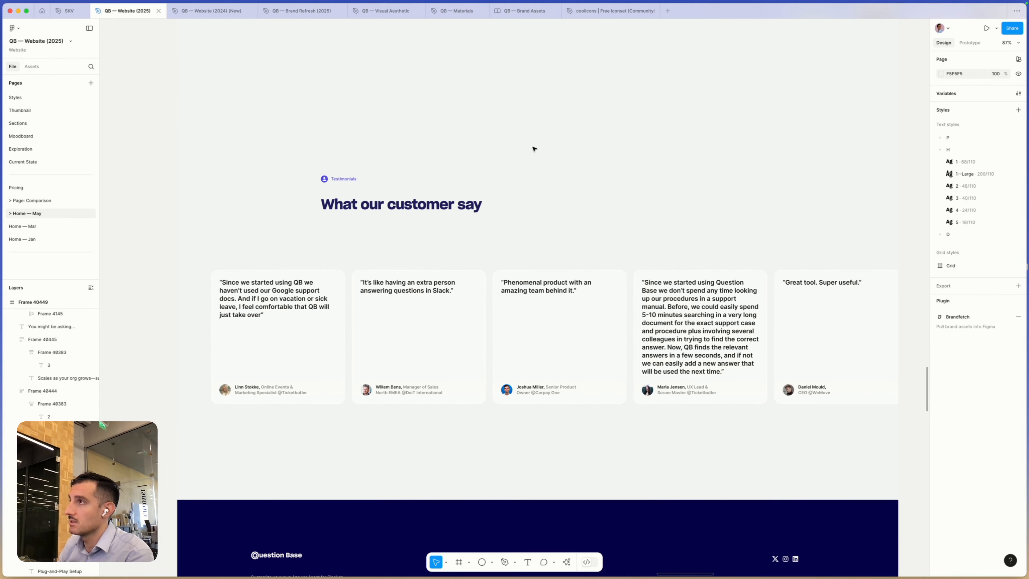
- Open the QB — Website (2024) (New) file and examine the What Customers Say testimonials on the Home — W37 page
{"action": "left_click", "coordinate": [222, 14]}
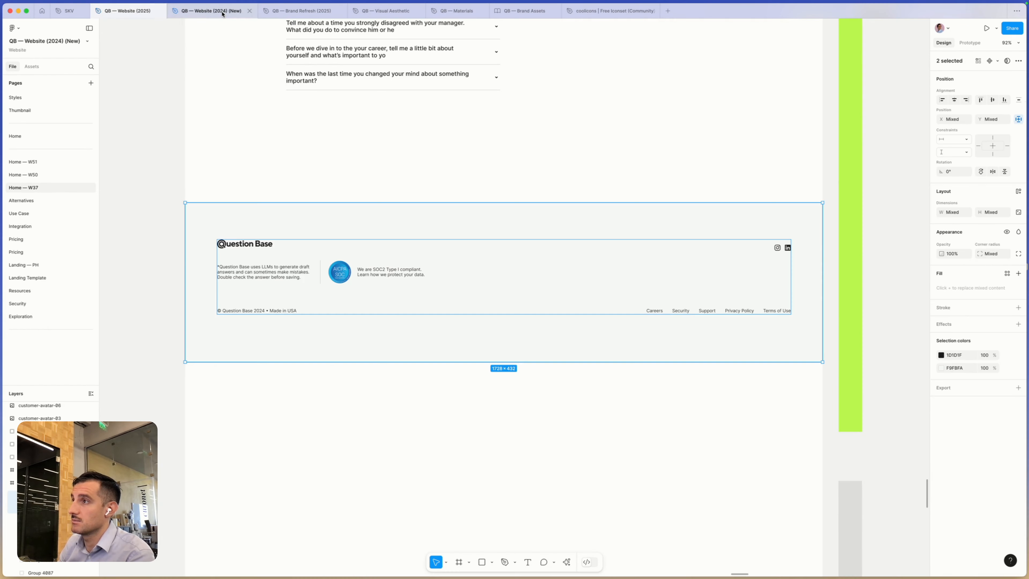
{"action": "scroll", "coordinate": [671, 188], "scroll_direction": "down", "scroll_amount": 5}
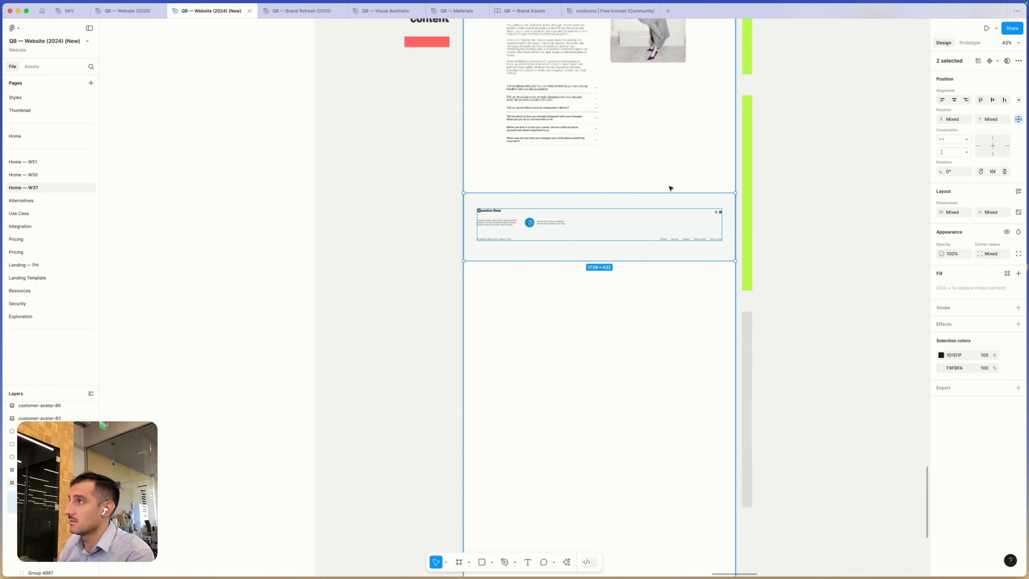
{"action": "scroll", "coordinate": [666, 188], "scroll_direction": "down", "scroll_amount": 3}
{"action": "scroll", "coordinate": [665, 187], "scroll_direction": "down", "scroll_amount": 3}
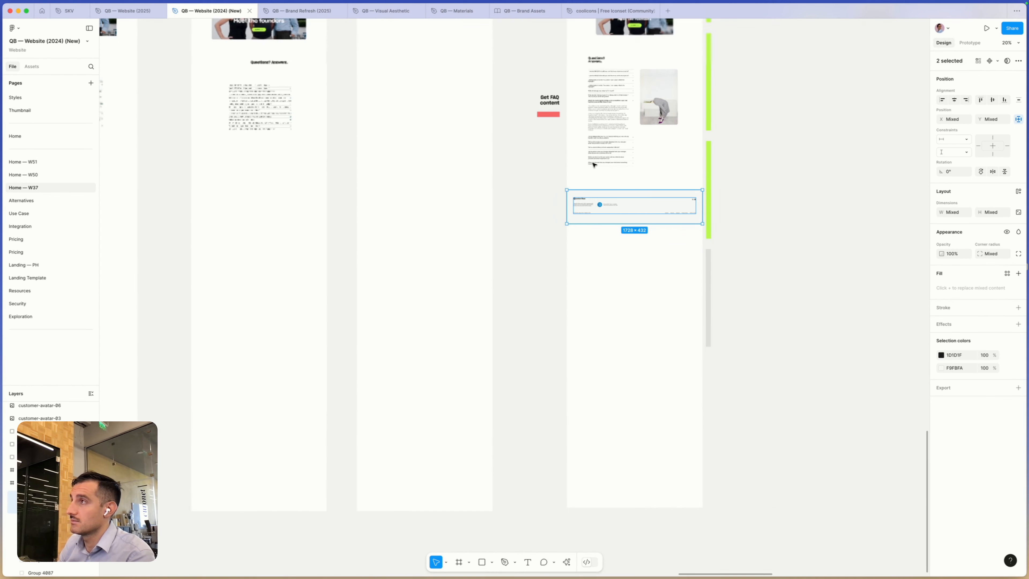
{"action": "scroll", "coordinate": [528, 153], "scroll_direction": "up", "scroll_amount": 3}
{"action": "scroll", "coordinate": [527, 153], "scroll_direction": "up", "scroll_amount": 3}
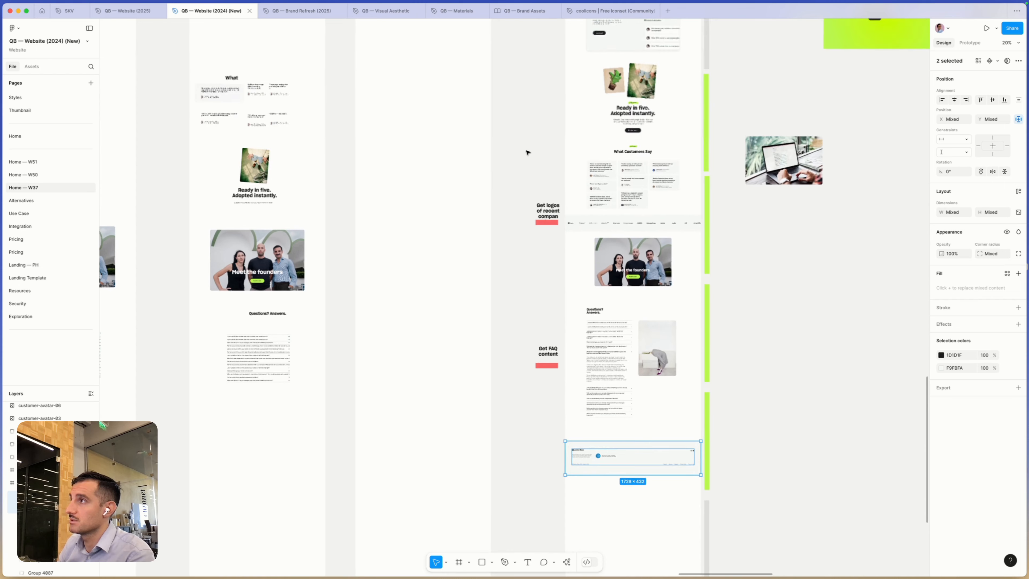
{"action": "left_click_drag", "start_coordinate": [545, 127], "coordinate": [719, 227]}
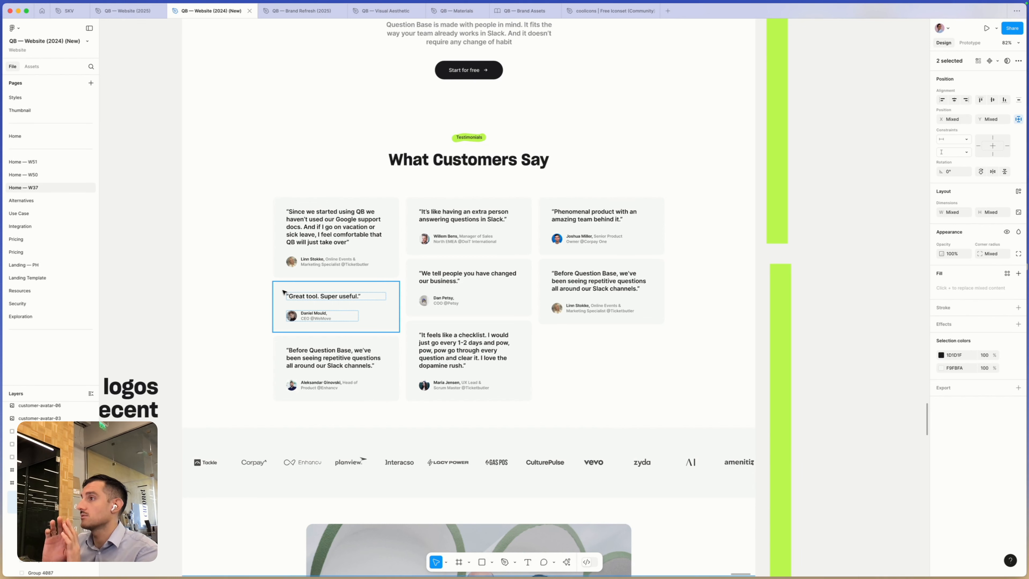
- Return to the QB — Website (2025) file and review the May homepage from the testimonials back up to the Answer Agent for Slack hero
{"action": "left_click", "coordinate": [118, 15]}
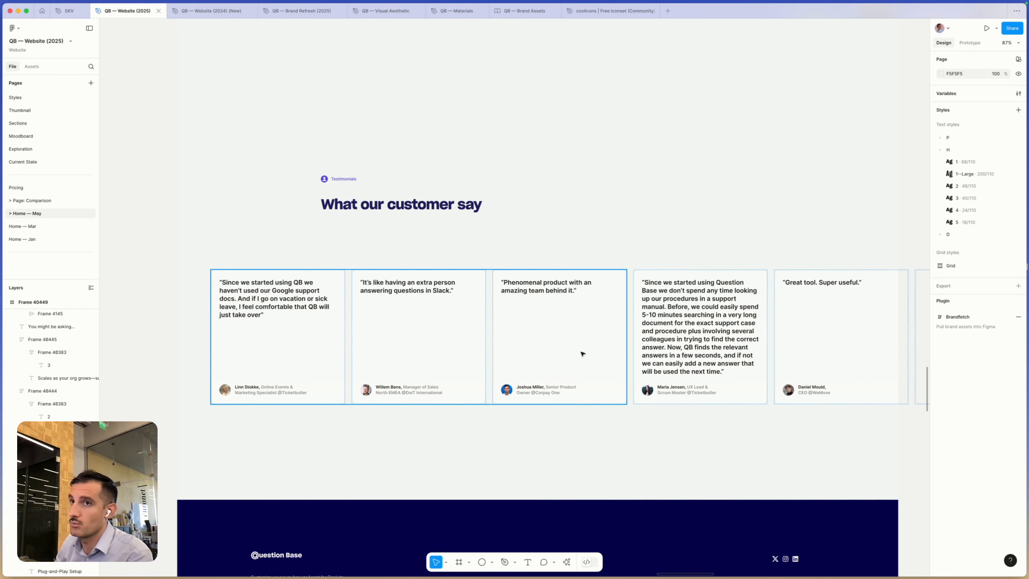
{"action": "scroll", "coordinate": [583, 354], "scroll_direction": "down", "scroll_amount": 5}
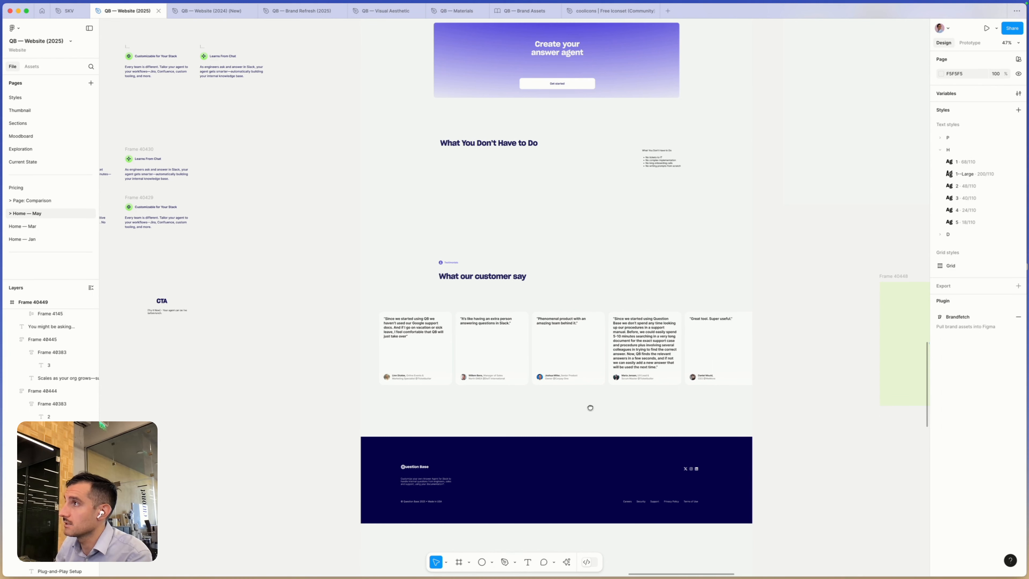
{"action": "scroll", "coordinate": [590, 406], "scroll_direction": "up", "scroll_amount": 6}
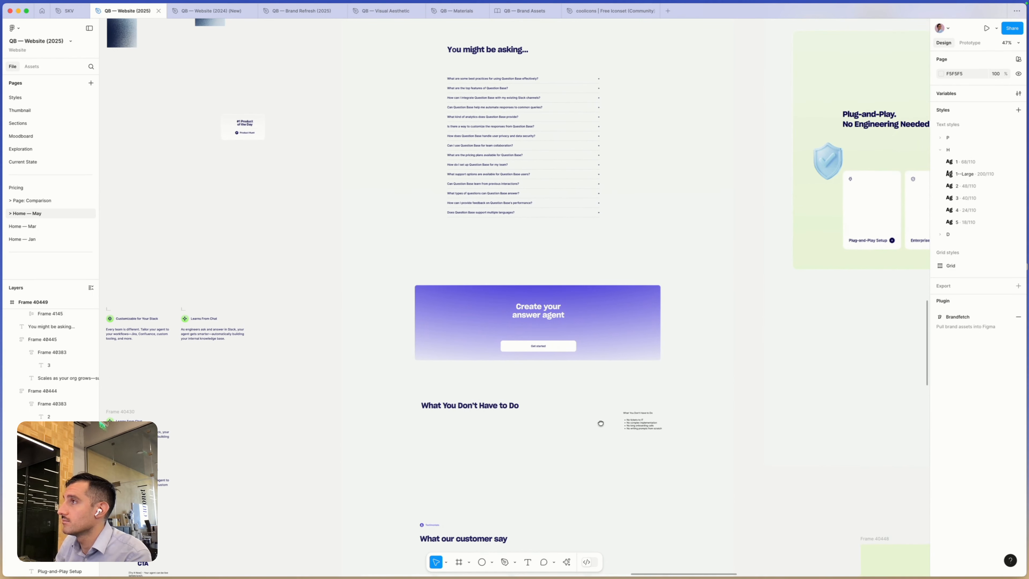
{"action": "scroll", "coordinate": [600, 424], "scroll_direction": "up", "scroll_amount": 7}
{"action": "scroll", "coordinate": [607, 343], "scroll_direction": "up", "scroll_amount": 7}
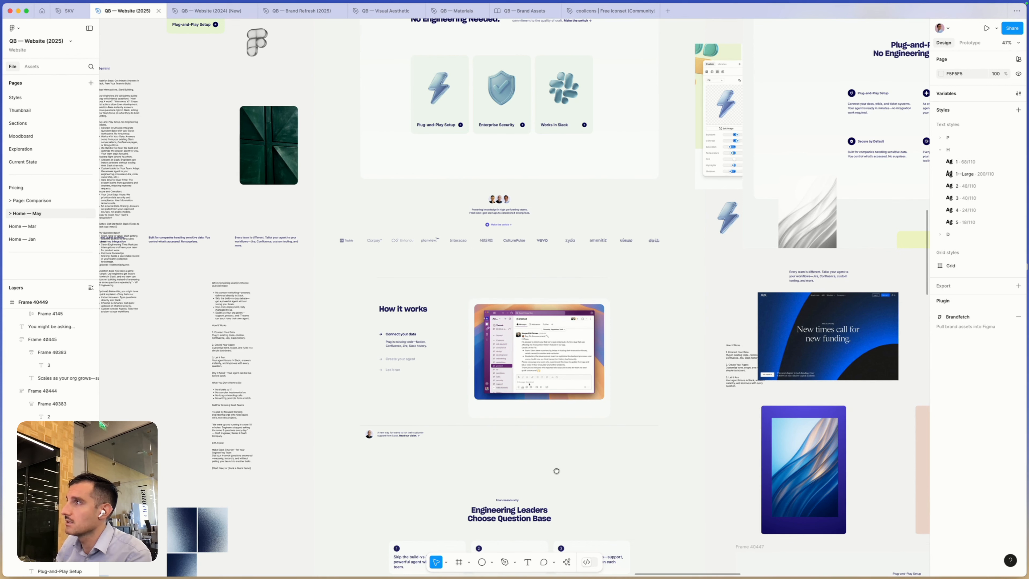
{"action": "scroll", "coordinate": [551, 482], "scroll_direction": "up", "scroll_amount": 2}
{"action": "scroll", "coordinate": [551, 482], "scroll_direction": "up", "scroll_amount": 4}
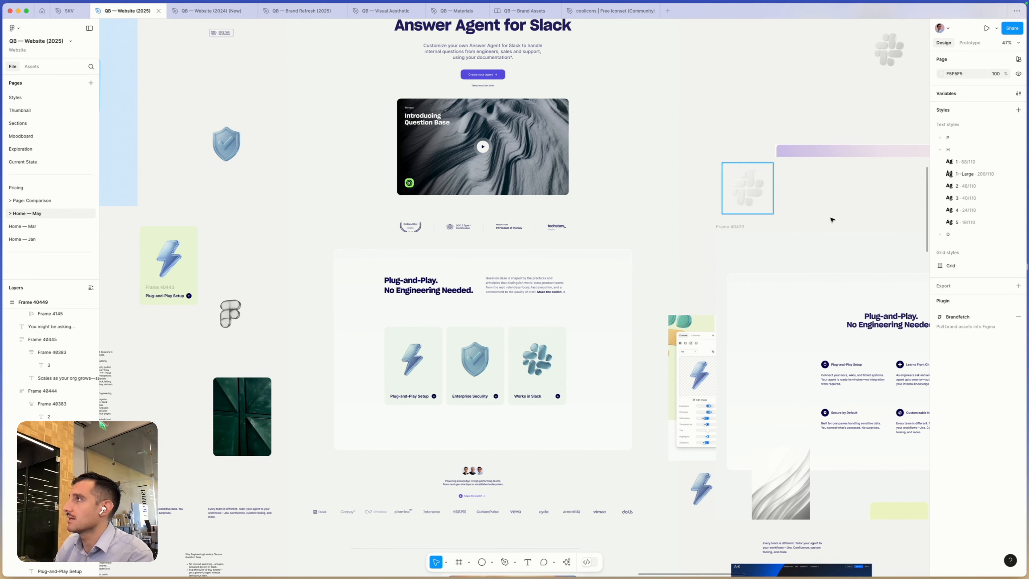
- Examine the dark navy and bright green card explorations of the Plug-and-Play section beside the homepage
{"action": "key", "text": "space"}
{"action": "left_click_drag", "start_coordinate": [831, 218], "coordinate": [260, 324]}
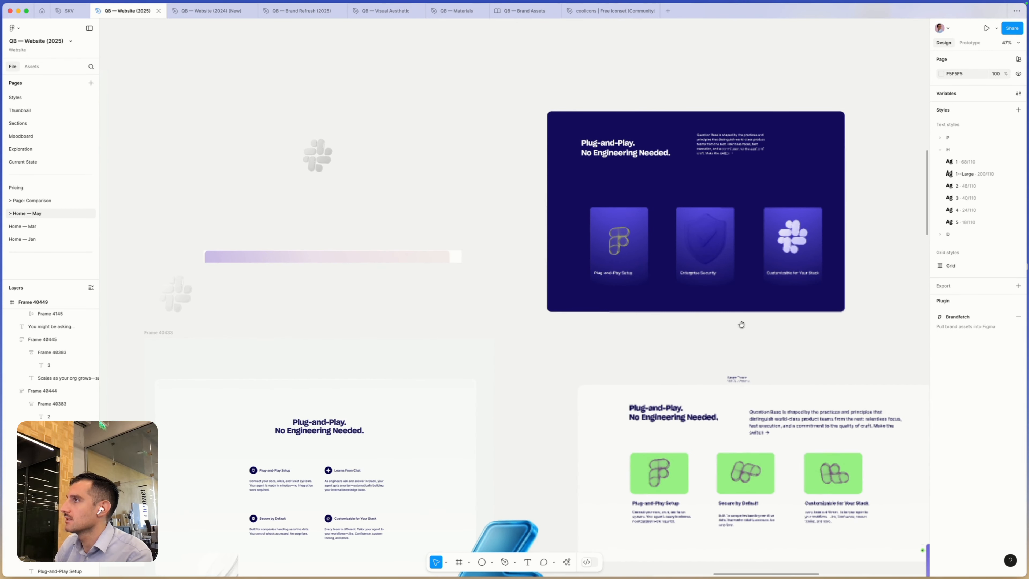
{"action": "left_click_drag", "start_coordinate": [870, 334], "coordinate": [607, 311]}
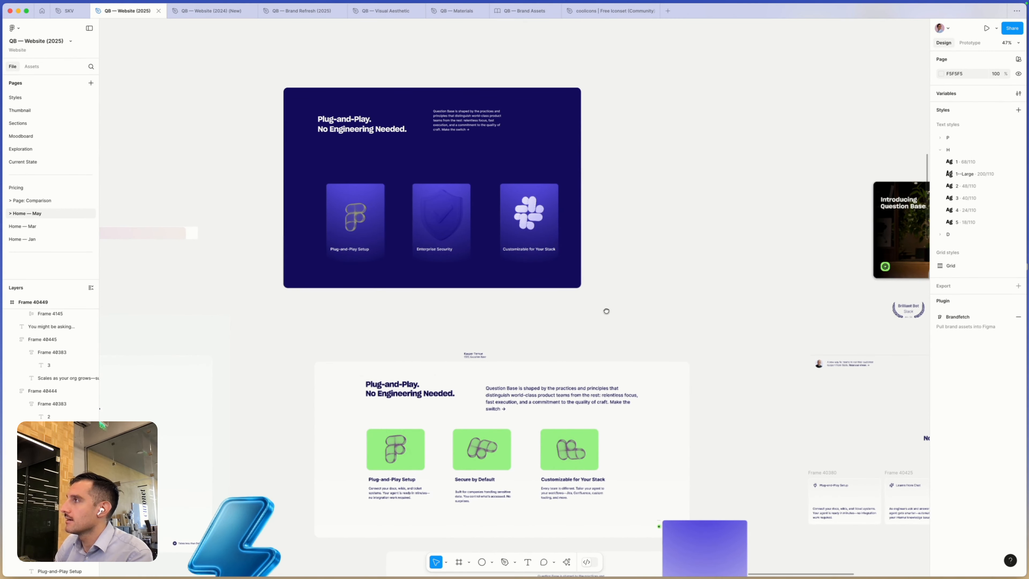
{"action": "scroll", "coordinate": [446, 248], "scroll_direction": "right", "scroll_amount": 5}
{"action": "scroll", "coordinate": [446, 247], "scroll_direction": "down", "scroll_amount": 3}
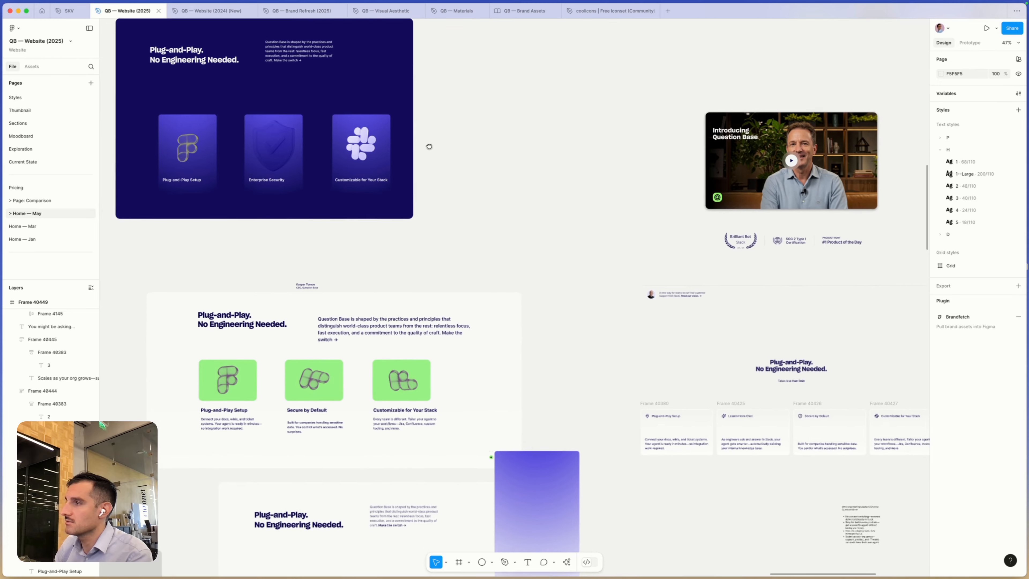
{"action": "scroll", "coordinate": [430, 147], "scroll_direction": "down", "scroll_amount": 3}
{"action": "scroll", "coordinate": [413, 325], "scroll_direction": "down", "scroll_amount": 3}
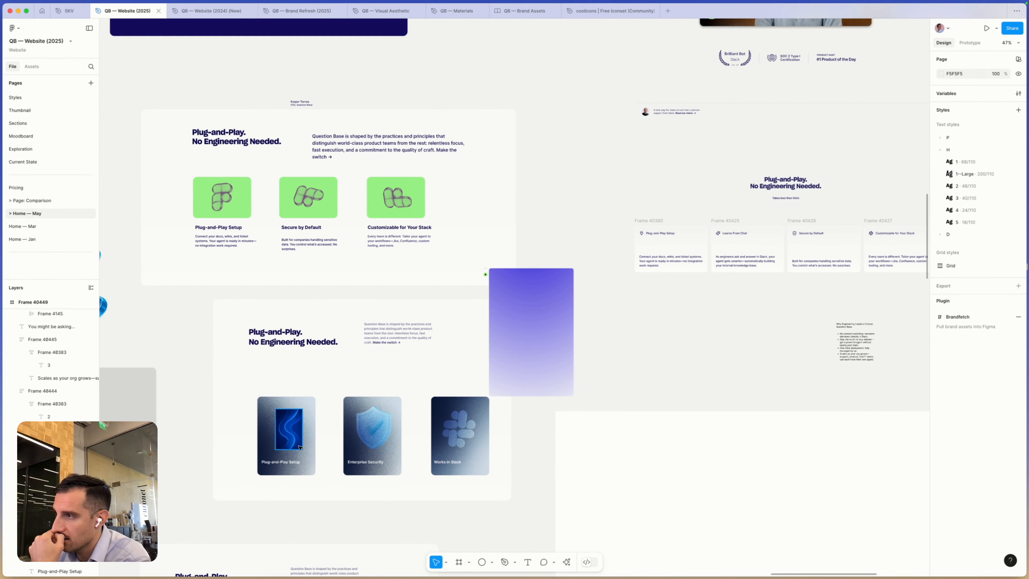
- Compare the Plug-and-Play explorations with blue gradient cards and with pale embossed cards
{"action": "scroll", "coordinate": [300, 447], "scroll_direction": "down", "scroll_amount": 3}
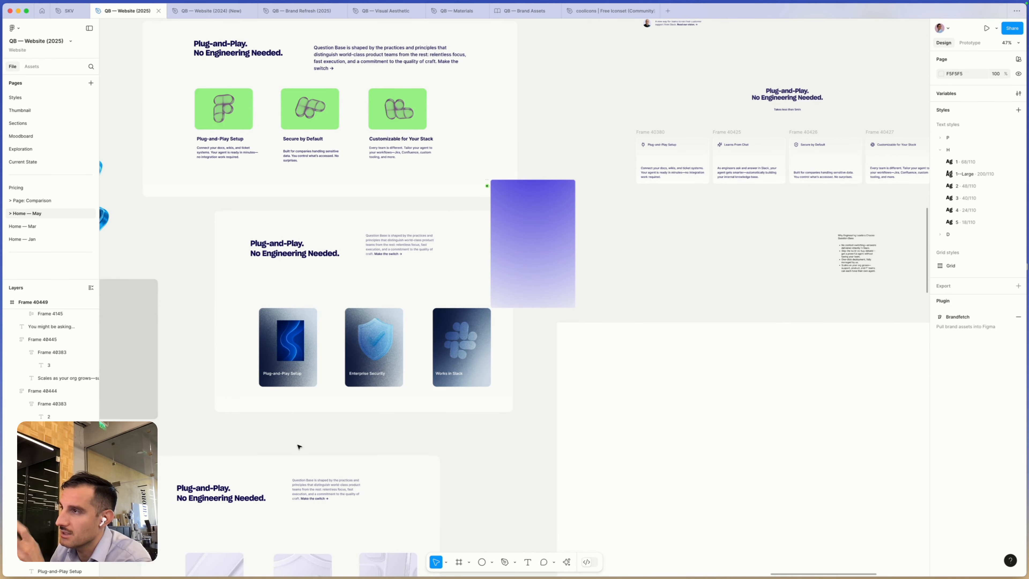
{"action": "scroll", "coordinate": [300, 446], "scroll_direction": "down", "scroll_amount": 2}
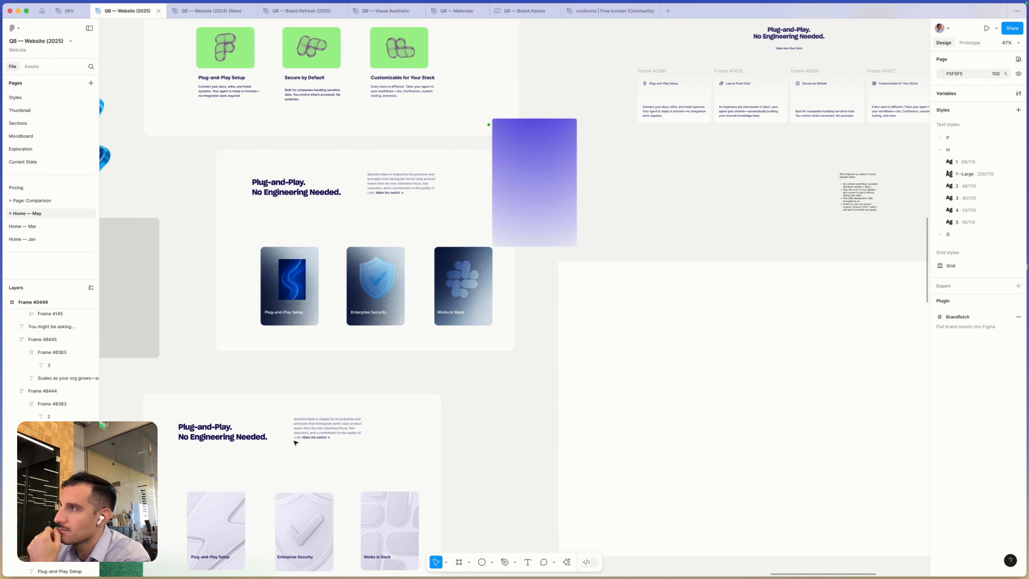
{"action": "scroll", "coordinate": [383, 295], "scroll_direction": "right", "scroll_amount": 1}
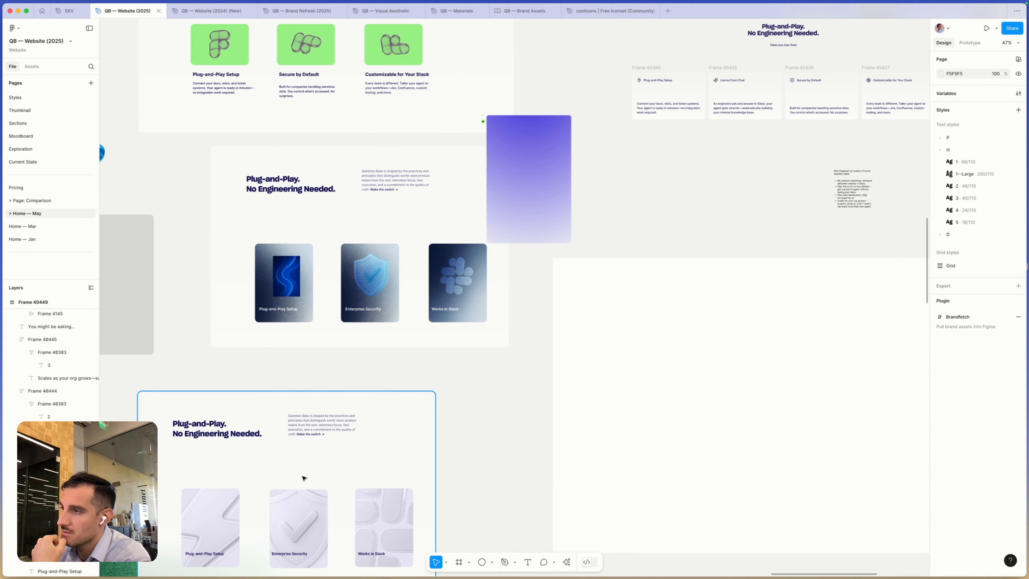
{"action": "scroll", "coordinate": [300, 480], "scroll_direction": "down", "scroll_amount": 3}
{"action": "scroll", "coordinate": [300, 481], "scroll_direction": "left", "scroll_amount": 2}
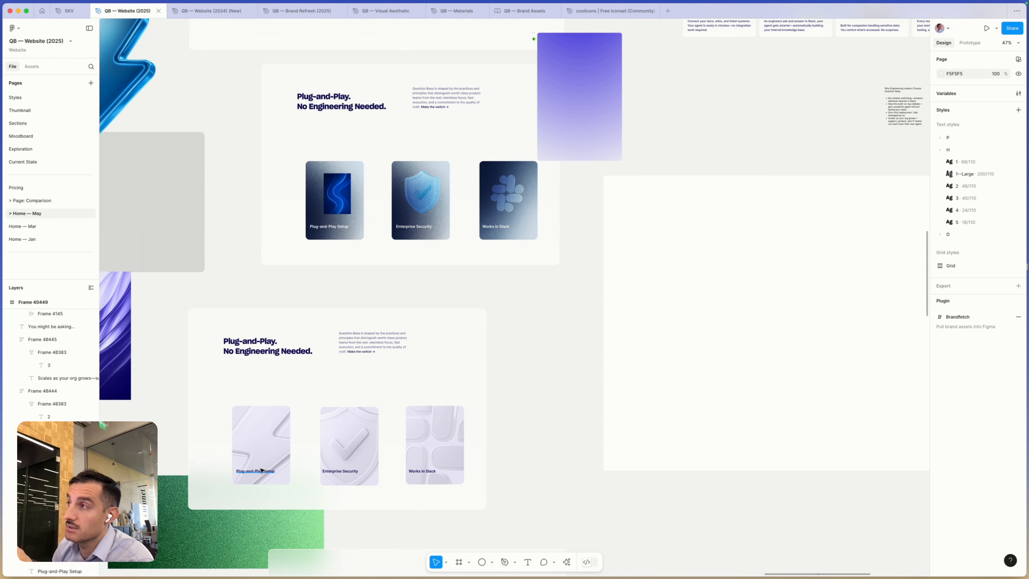
- Examine the Plug-and-Play versions with colourful 3D icons on light green cards and with white icons on lilac cards
{"action": "scroll", "coordinate": [262, 470], "scroll_direction": "down", "scroll_amount": 3}
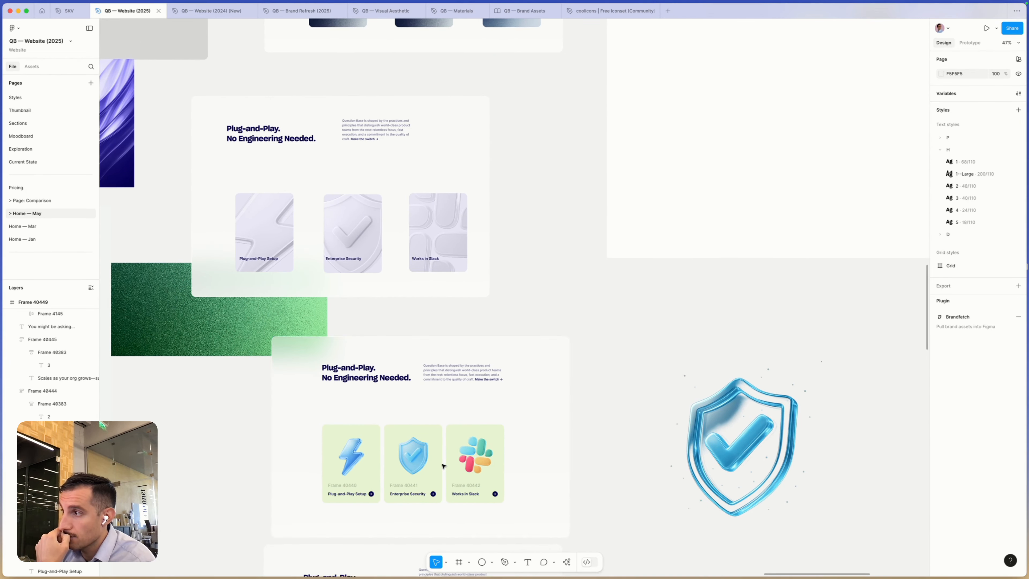
{"action": "scroll", "coordinate": [439, 466], "scroll_direction": "down", "scroll_amount": 3}
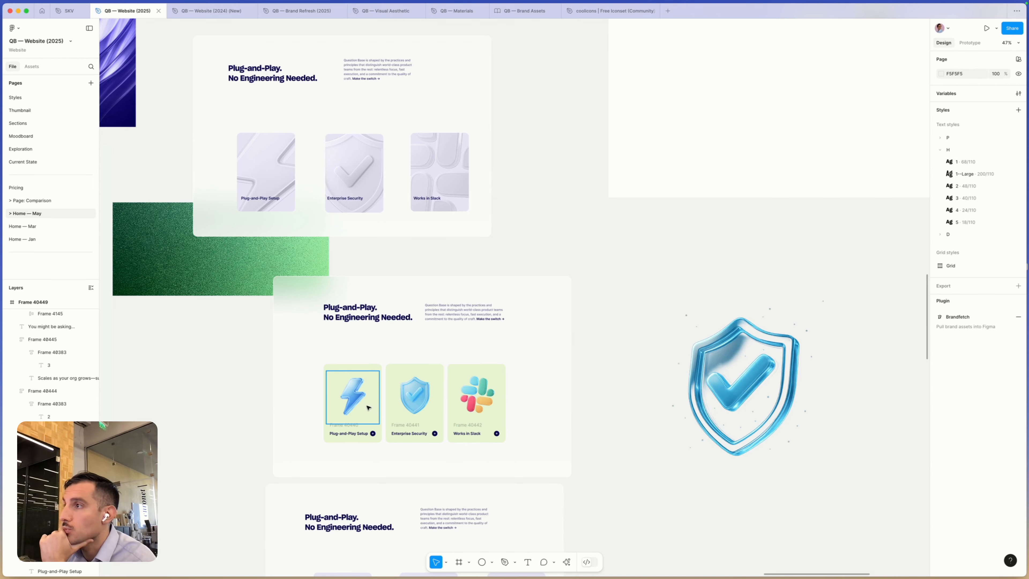
{"action": "scroll", "coordinate": [369, 407], "scroll_direction": "down", "scroll_amount": 3}
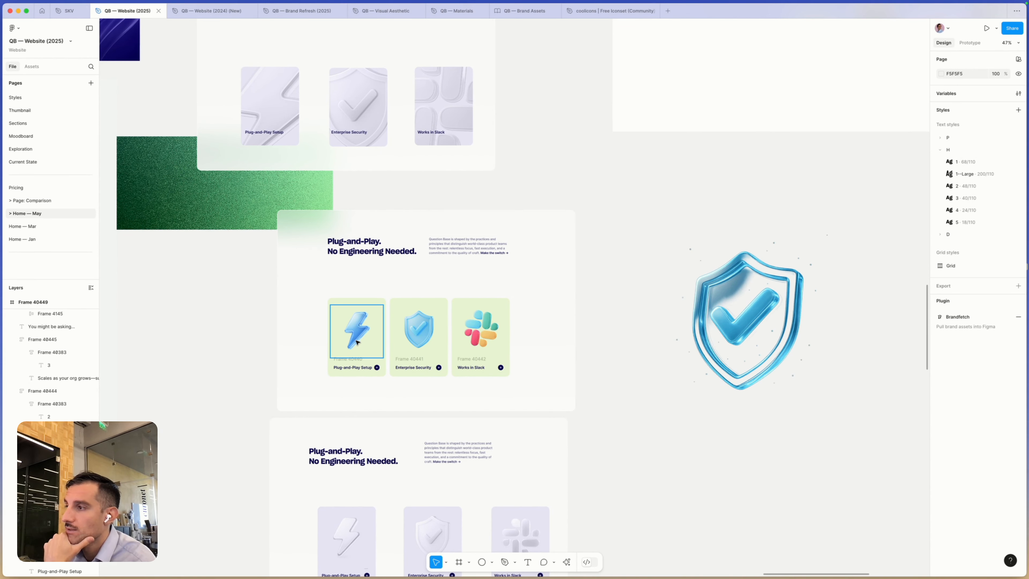
{"action": "scroll", "coordinate": [356, 344], "scroll_direction": "down", "scroll_amount": 6}
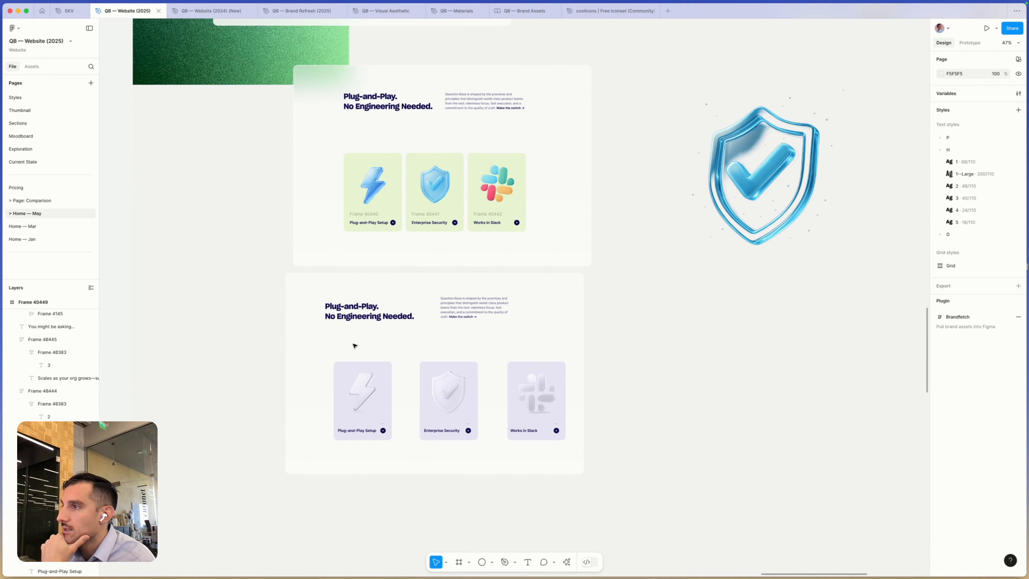
{"action": "scroll", "coordinate": [357, 349], "scroll_direction": "left", "scroll_amount": 1}
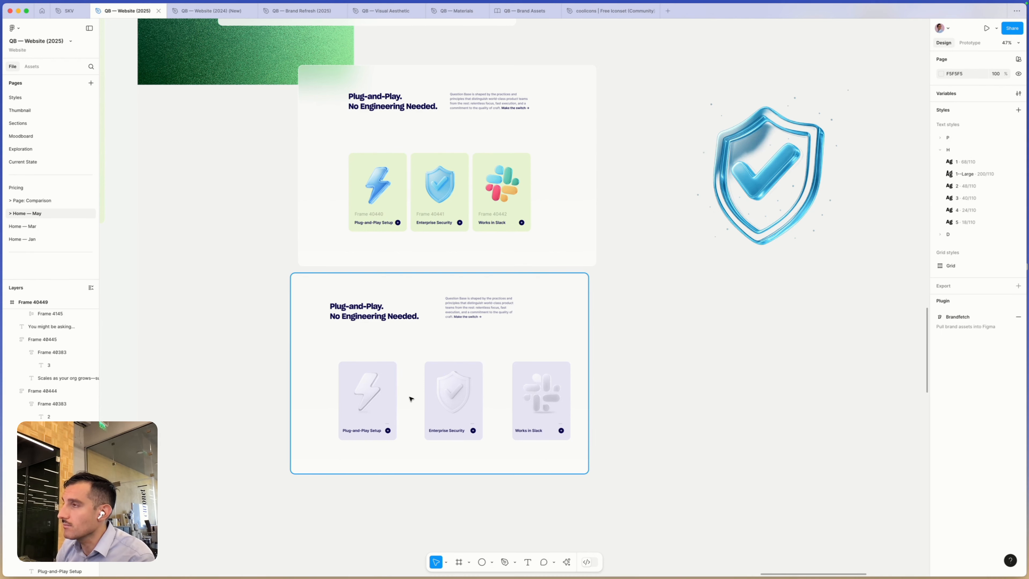
{"action": "scroll", "coordinate": [411, 398], "scroll_direction": "down", "scroll_amount": 5}
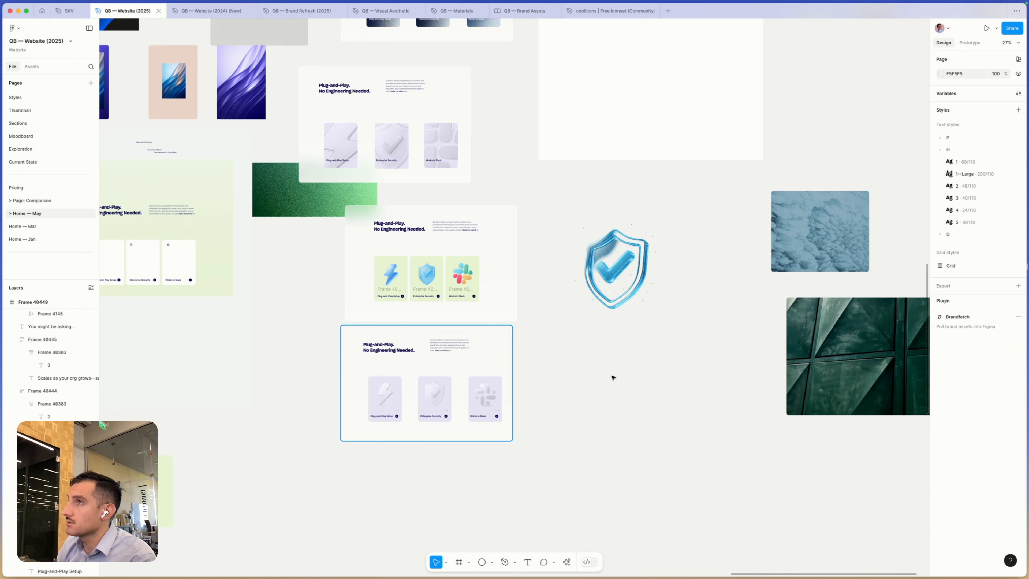
{"action": "scroll", "coordinate": [386, 351], "scroll_direction": "up", "scroll_amount": 5}
{"action": "scroll", "coordinate": [386, 351], "scroll_direction": "left", "scroll_amount": 5}
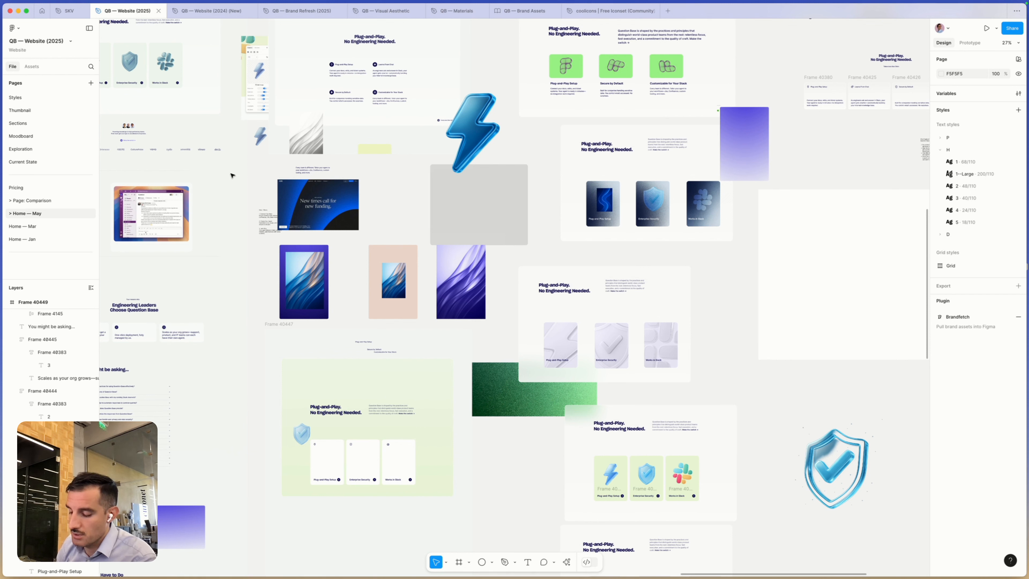
- Switch to ChatGPT, close the enlarged shield image and view the Futuristic Digital Art conversation from its opening prompt
{"action": "key", "text": "super+Tab"}
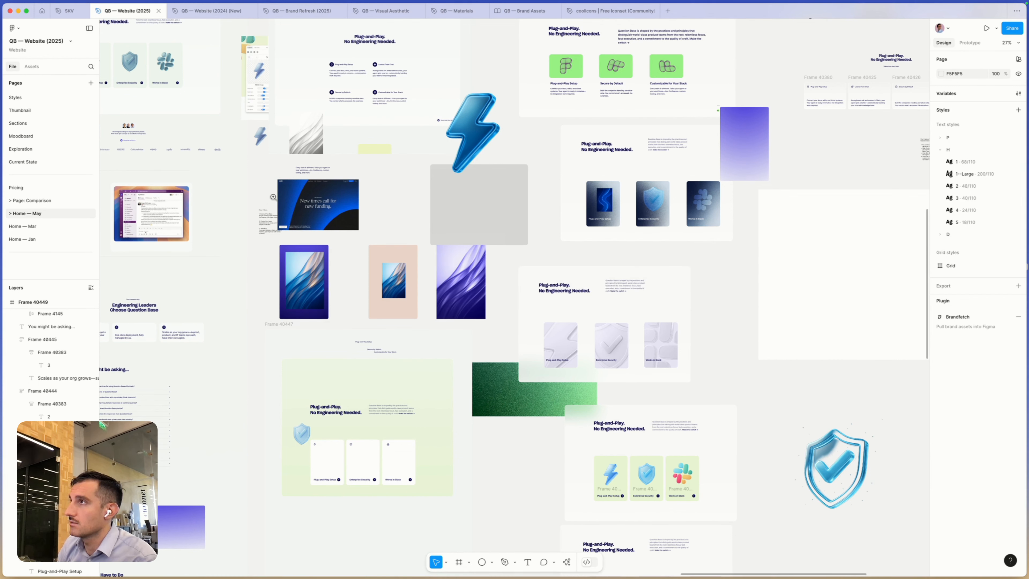
{"action": "scroll", "coordinate": [274, 197], "scroll_direction": "left", "scroll_amount": 2}
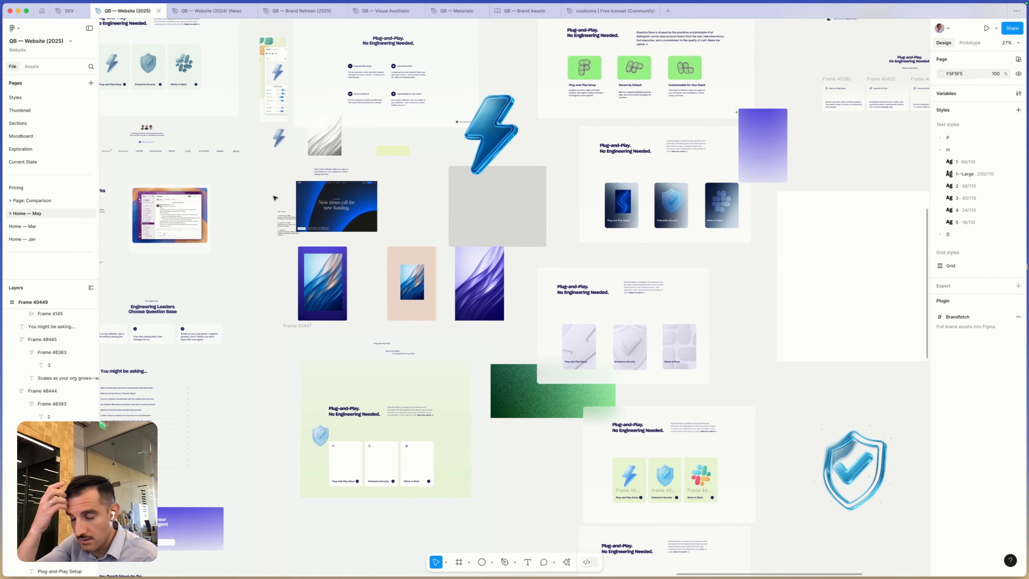
{"action": "key", "text": "super+Tab"}
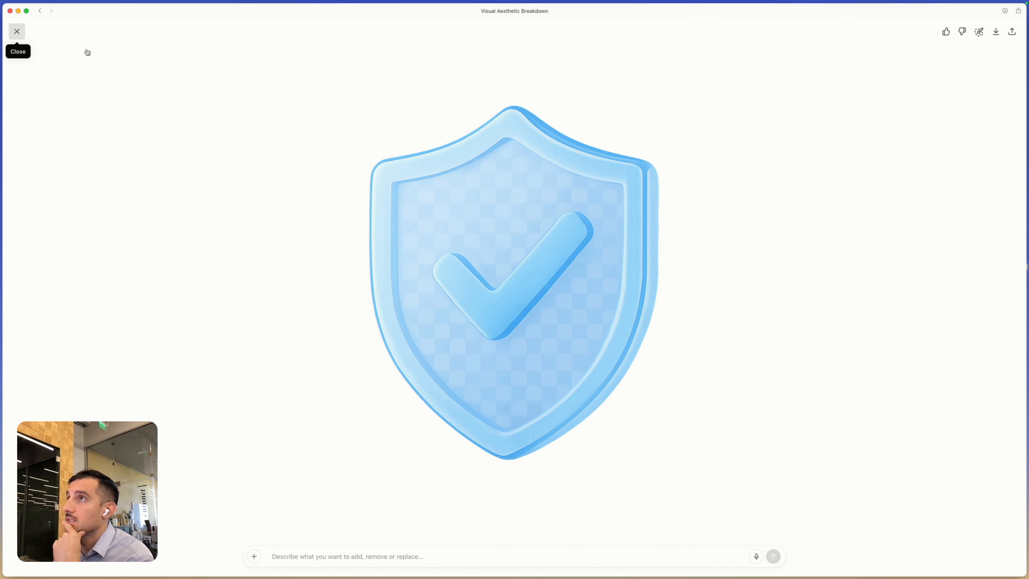
{"action": "key", "text": "Escape"}
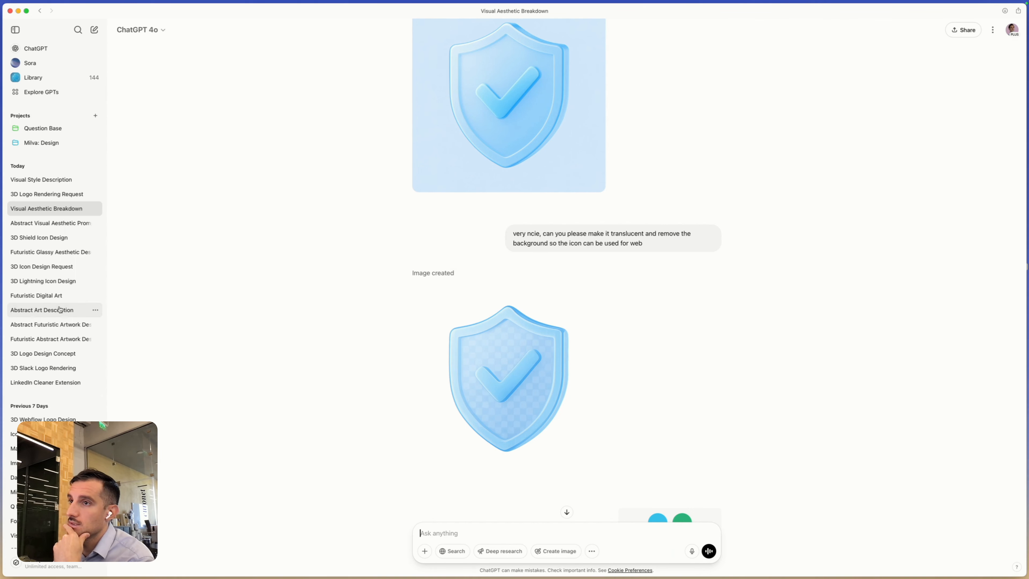
{"action": "left_click", "coordinate": [47, 287]}
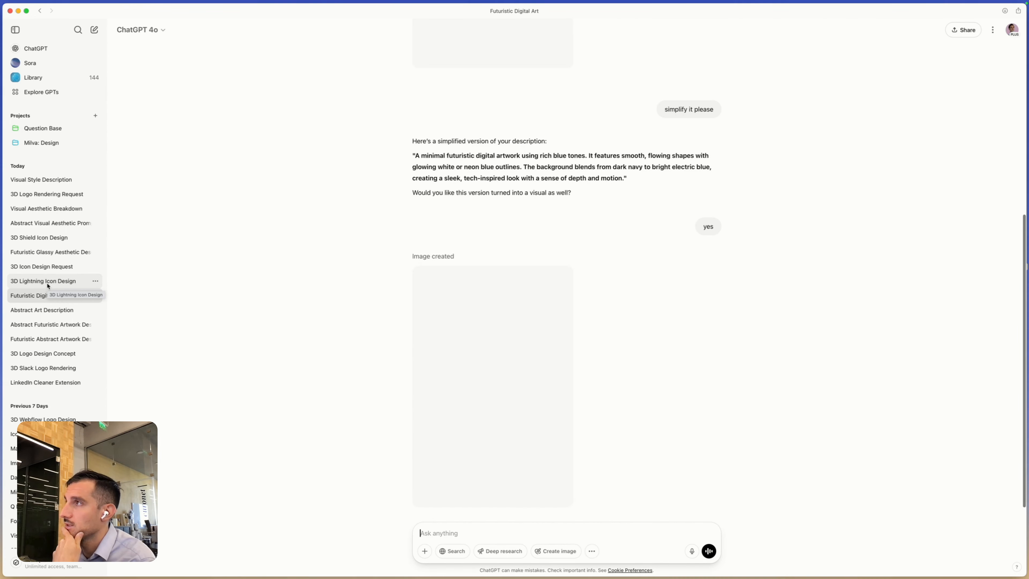
{"action": "scroll", "coordinate": [387, 296], "scroll_direction": "up", "scroll_amount": 10}
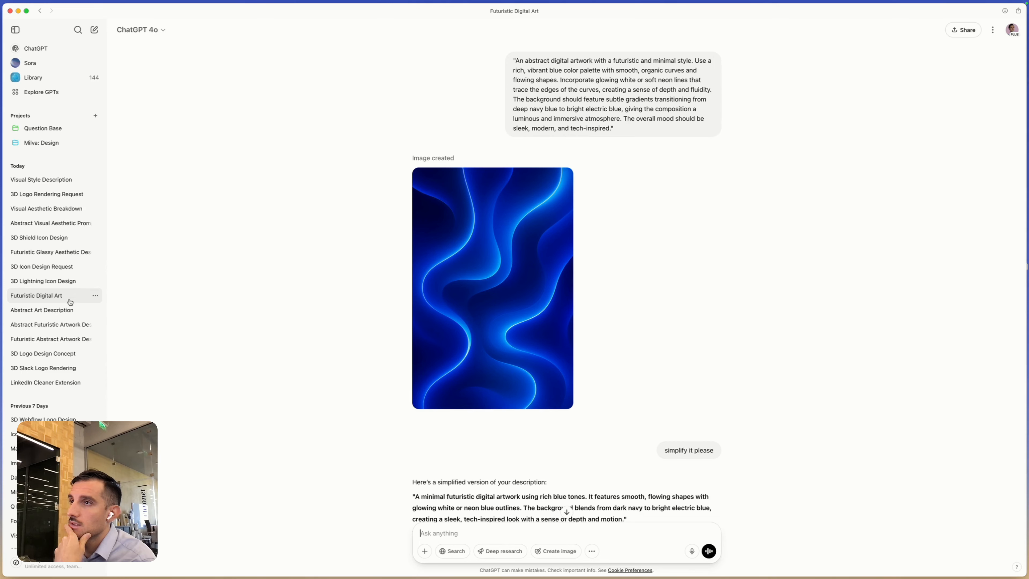
- Open the Abstract Art Description conversation and read through its image descriptions and the prompts generated from them
{"action": "left_click", "coordinate": [70, 309]}
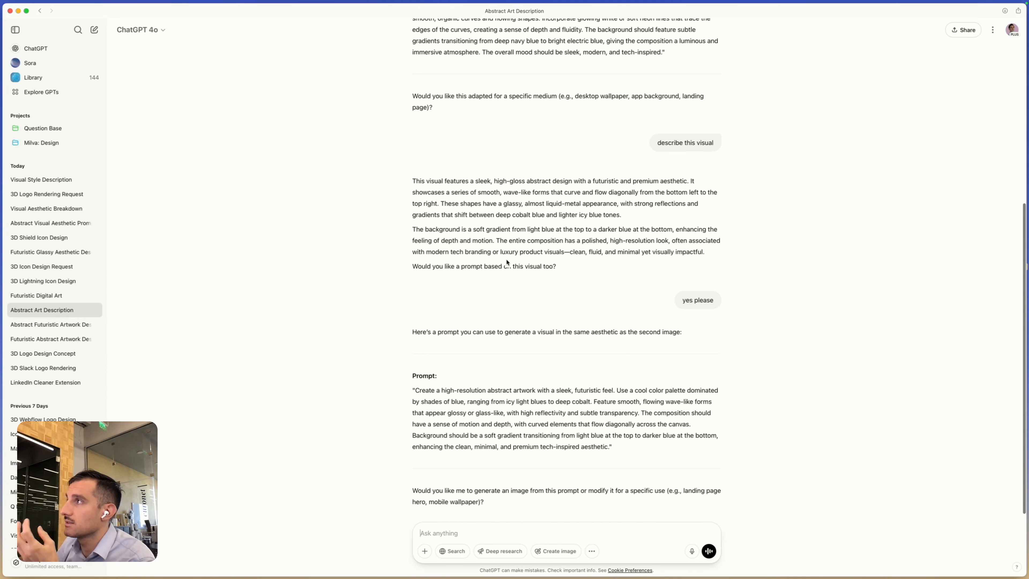
{"action": "scroll", "coordinate": [780, 278], "scroll_direction": "up", "scroll_amount": 10}
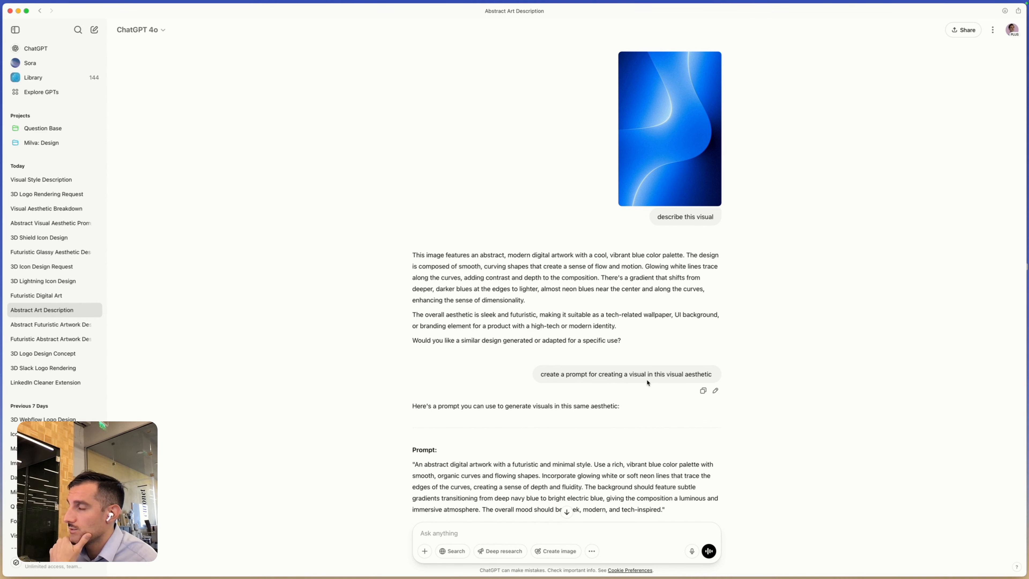
{"action": "scroll", "coordinate": [639, 383], "scroll_direction": "down", "scroll_amount": 6}
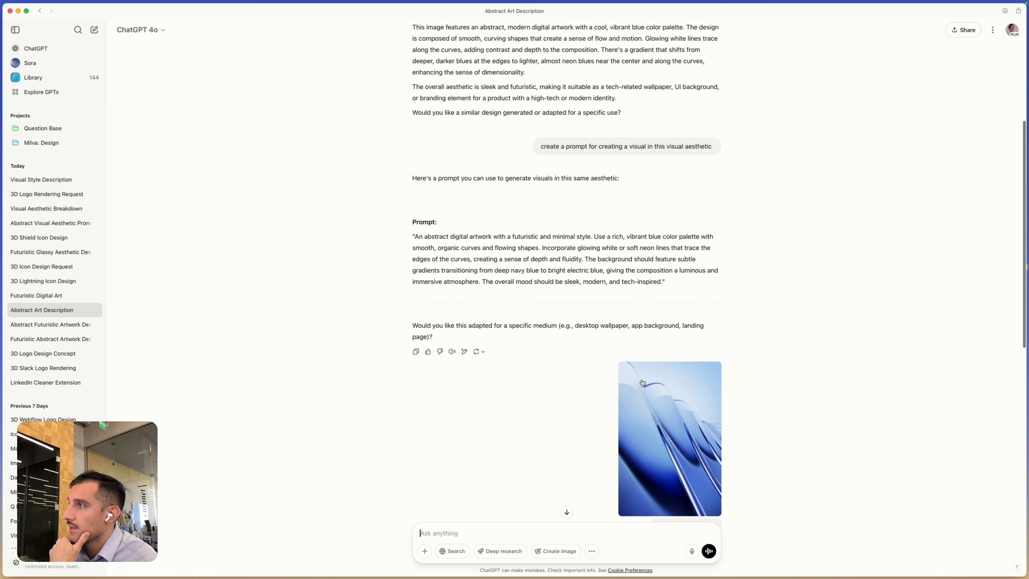
{"action": "scroll", "coordinate": [642, 381], "scroll_direction": "down", "scroll_amount": 3}
{"action": "scroll", "coordinate": [678, 401], "scroll_direction": "down", "scroll_amount": 8}
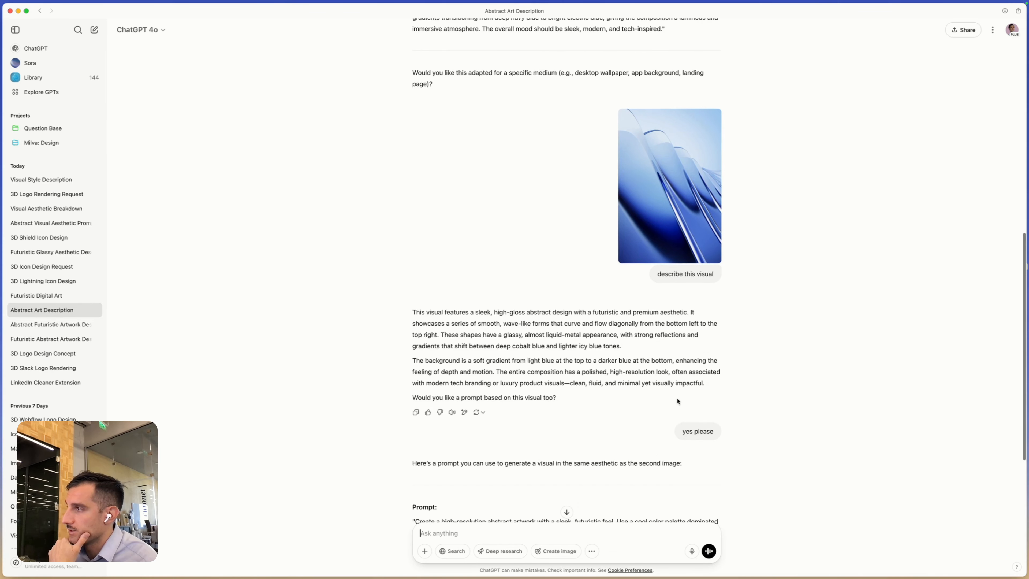
- Read the last prompt in Abstract Art Description, then compare the original and simplified prompts and images in the Futuristic Digital Art conversation
{"action": "scroll", "coordinate": [680, 402], "scroll_direction": "down", "scroll_amount": 1}
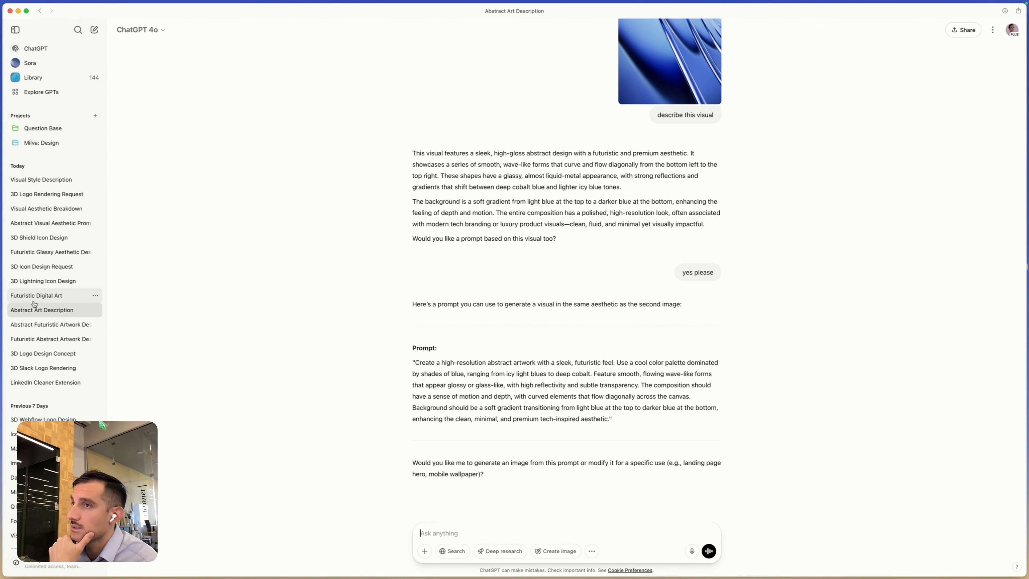
{"action": "left_click", "coordinate": [55, 302]}
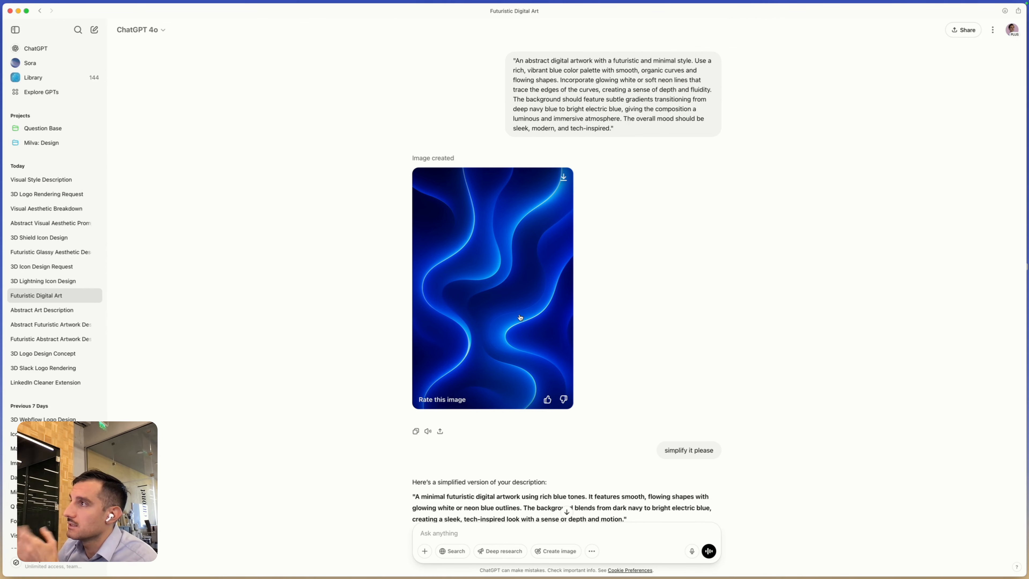
{"action": "scroll", "coordinate": [518, 319], "scroll_direction": "down", "scroll_amount": 5}
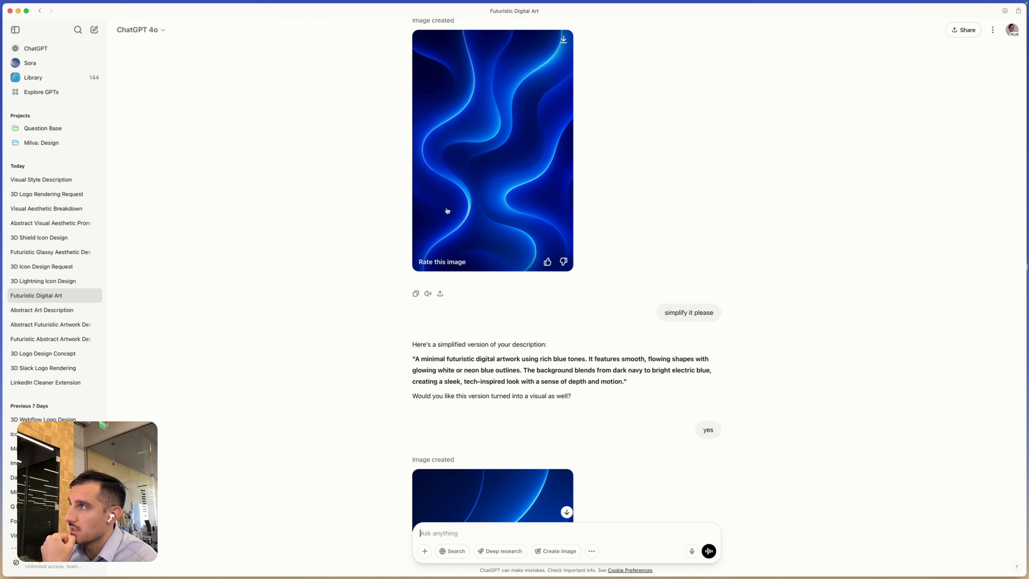
{"action": "scroll", "coordinate": [495, 215], "scroll_direction": "down", "scroll_amount": 5}
{"action": "scroll", "coordinate": [501, 227], "scroll_direction": "down", "scroll_amount": 4}
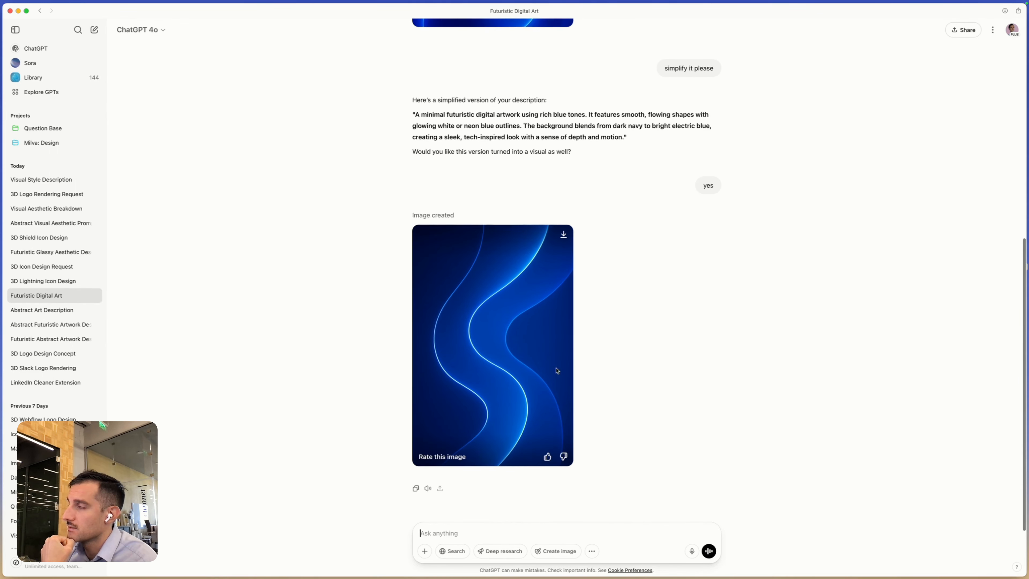
{"action": "scroll", "coordinate": [502, 327], "scroll_direction": "up", "scroll_amount": 6}
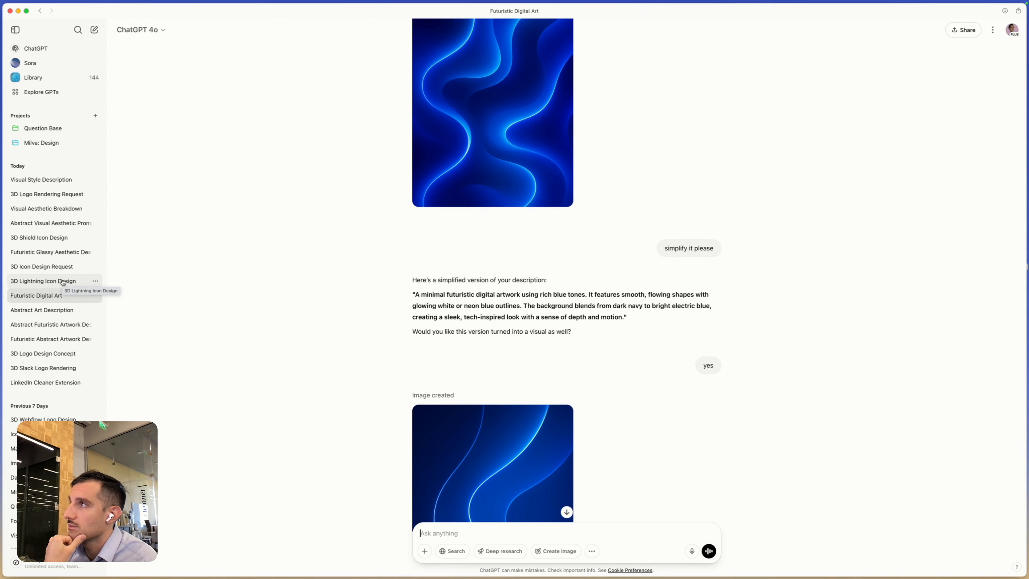
- Review the prompts in the 3D Lightning Icon Design, 3D Icon Design Request and Futuristic Glassy Aesthetic Description conversations
{"action": "left_click", "coordinate": [63, 282]}
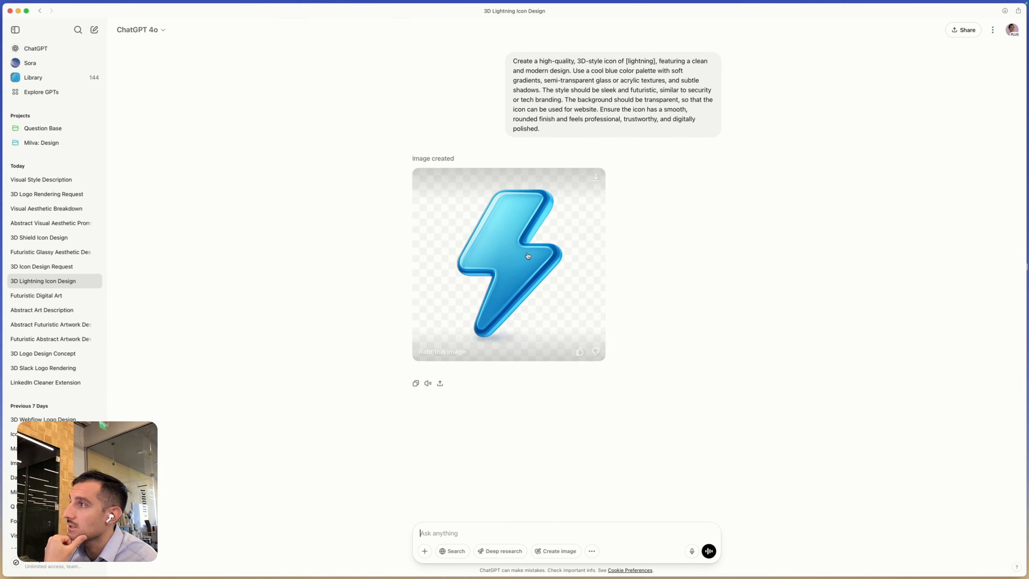
{"action": "left_click", "coordinate": [55, 269]}
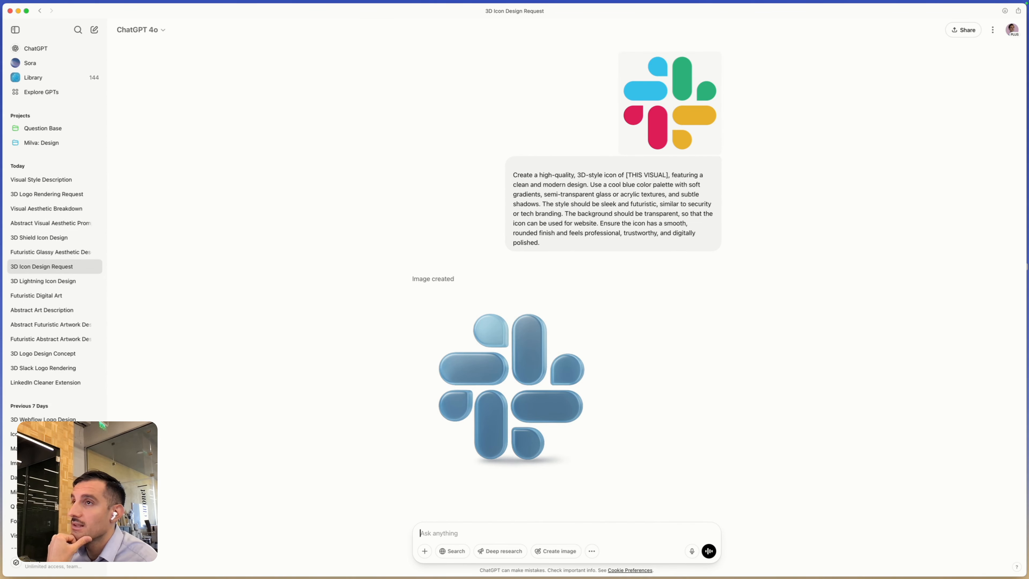
{"action": "left_click", "coordinate": [65, 252]}
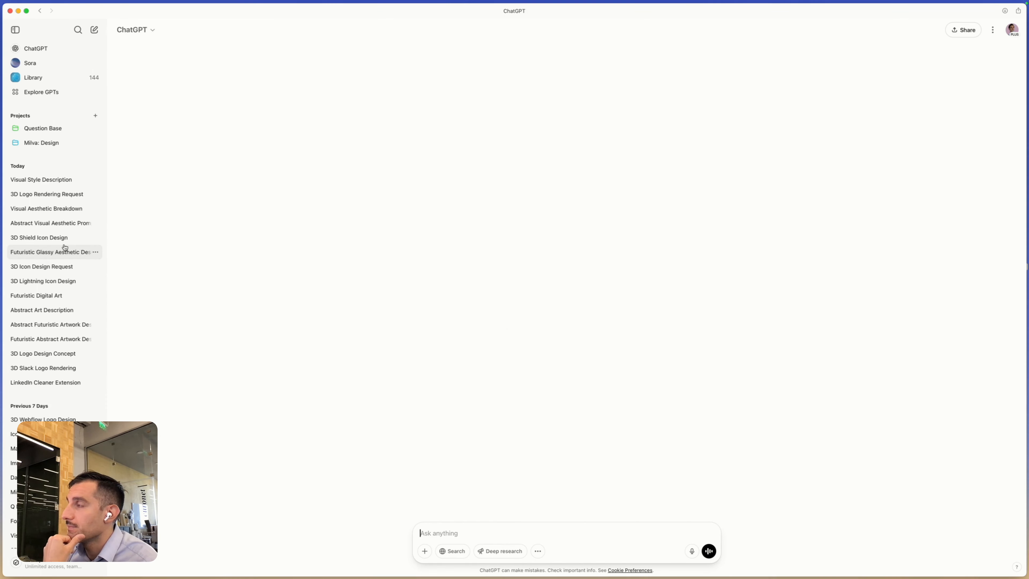
{"action": "scroll", "coordinate": [361, 276], "scroll_direction": "down", "scroll_amount": 5}
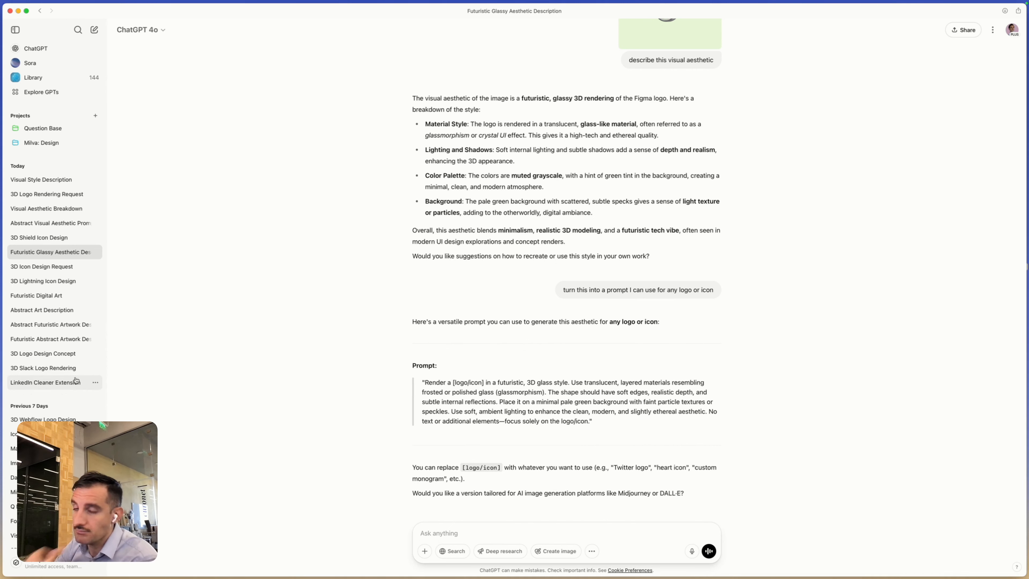
- Switch to Figma and view the Answer Agent for Slack homepage design with its Plug-and-Play section on the Home — May page
{"action": "key", "text": "super+Tab"}
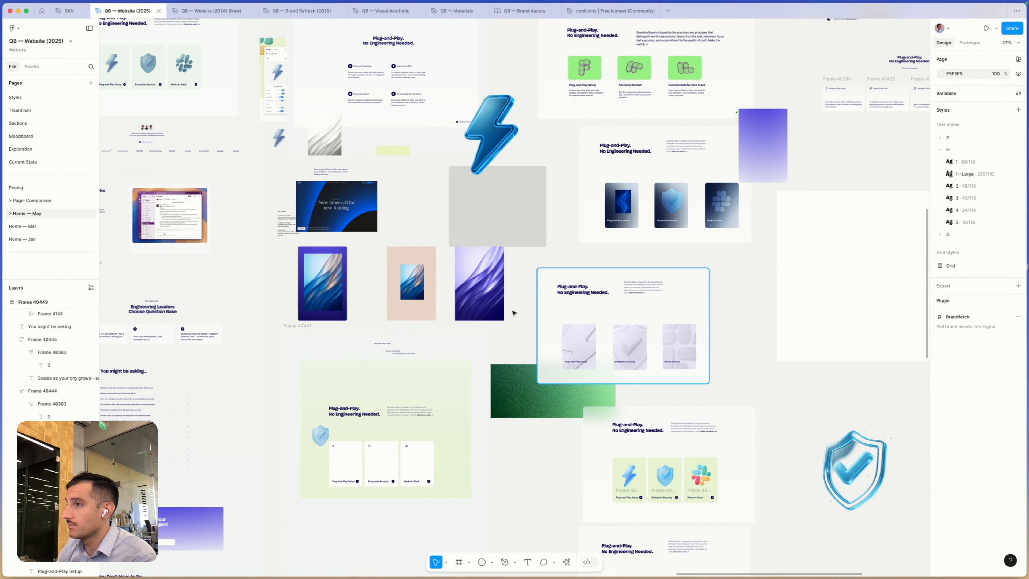
{"action": "left_click_drag", "start_coordinate": [412, 341], "coordinate": [722, 398]}
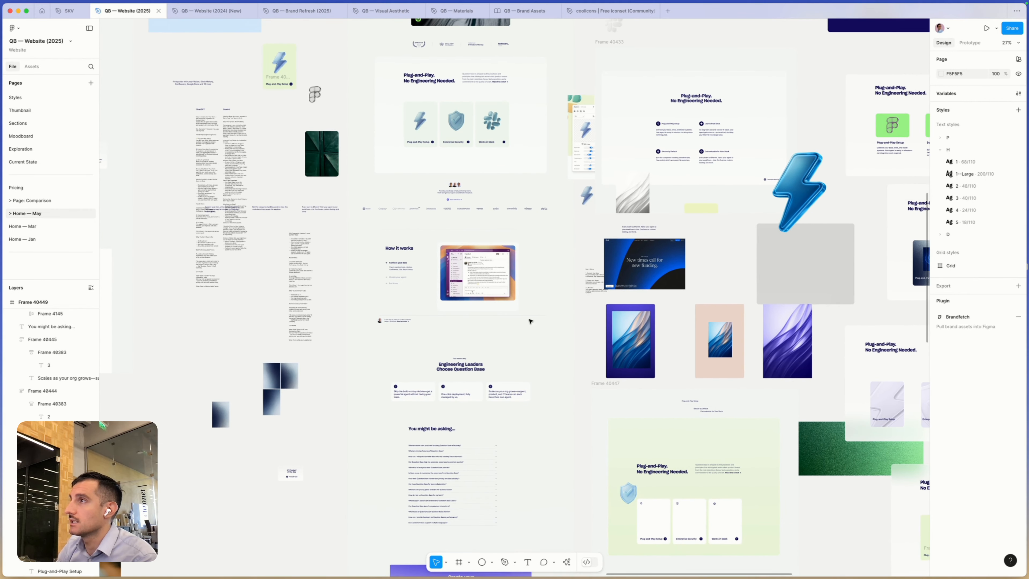
{"action": "scroll", "coordinate": [496, 283], "scroll_direction": "up", "scroll_amount": 5}
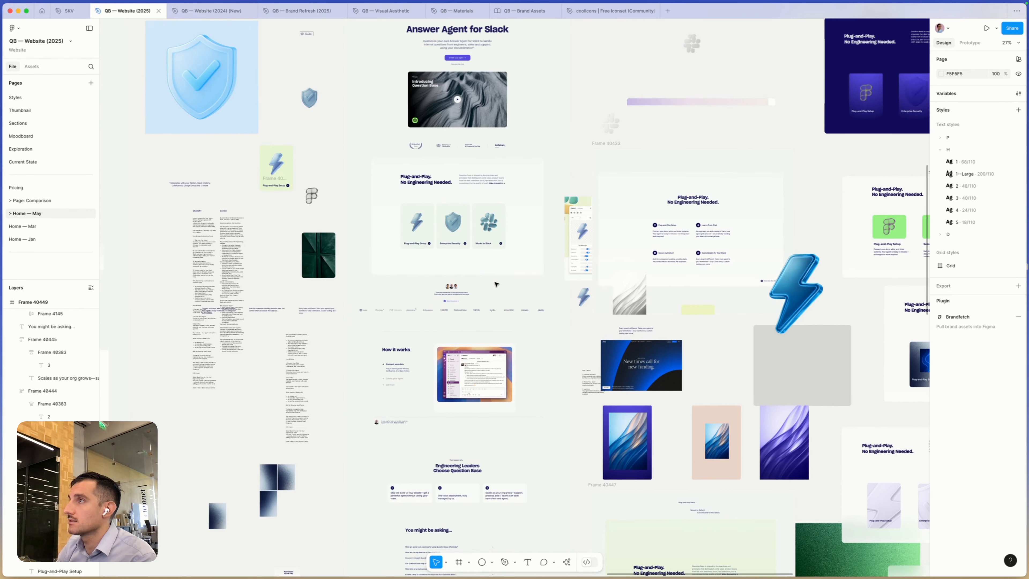
{"action": "scroll", "coordinate": [492, 284], "scroll_direction": "up", "scroll_amount": 4}
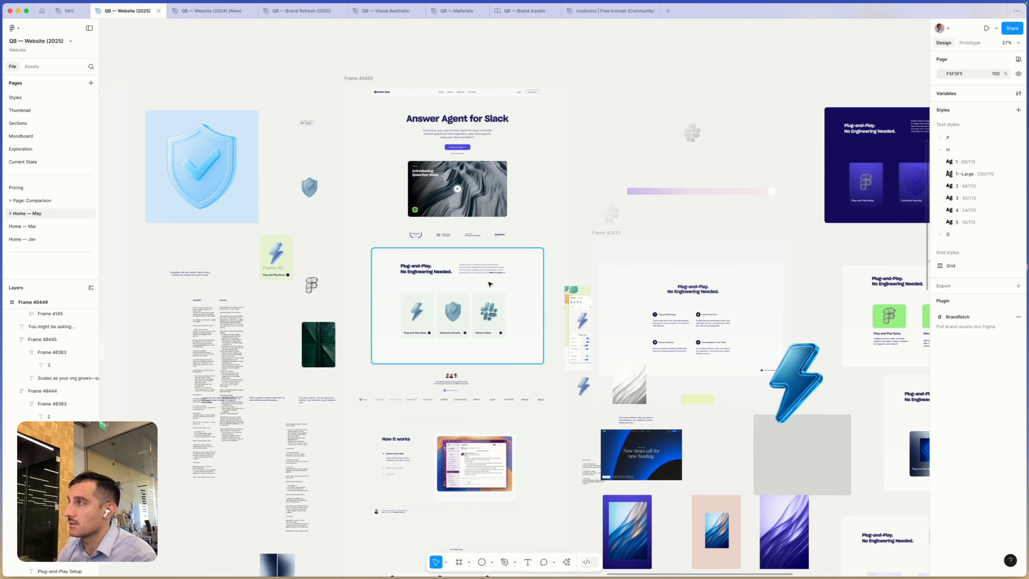